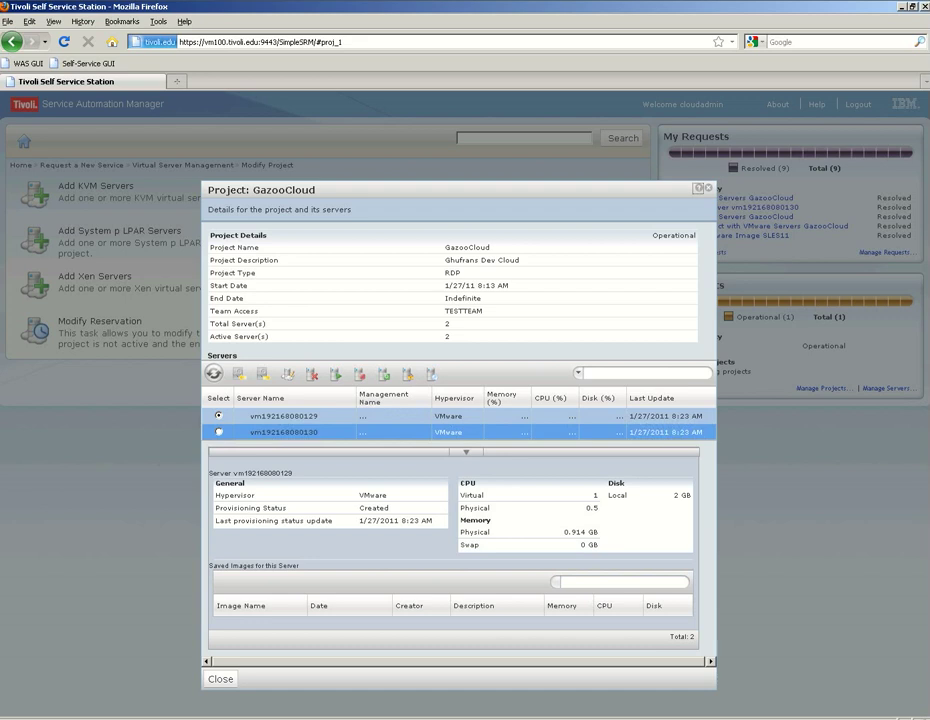
pyautogui.click(219, 431)
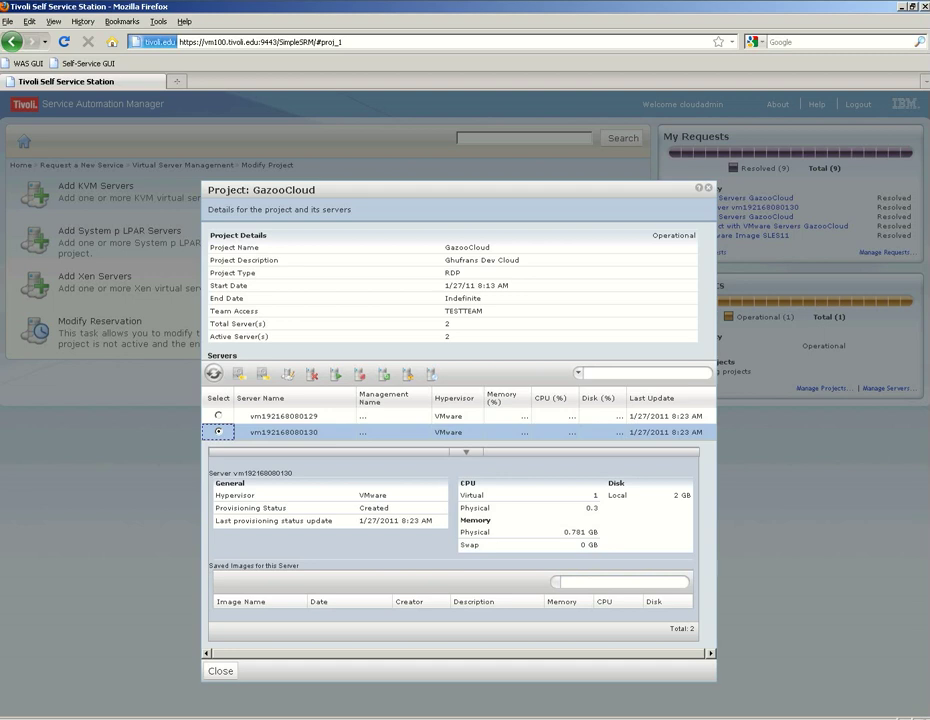
pyautogui.click(220, 670)
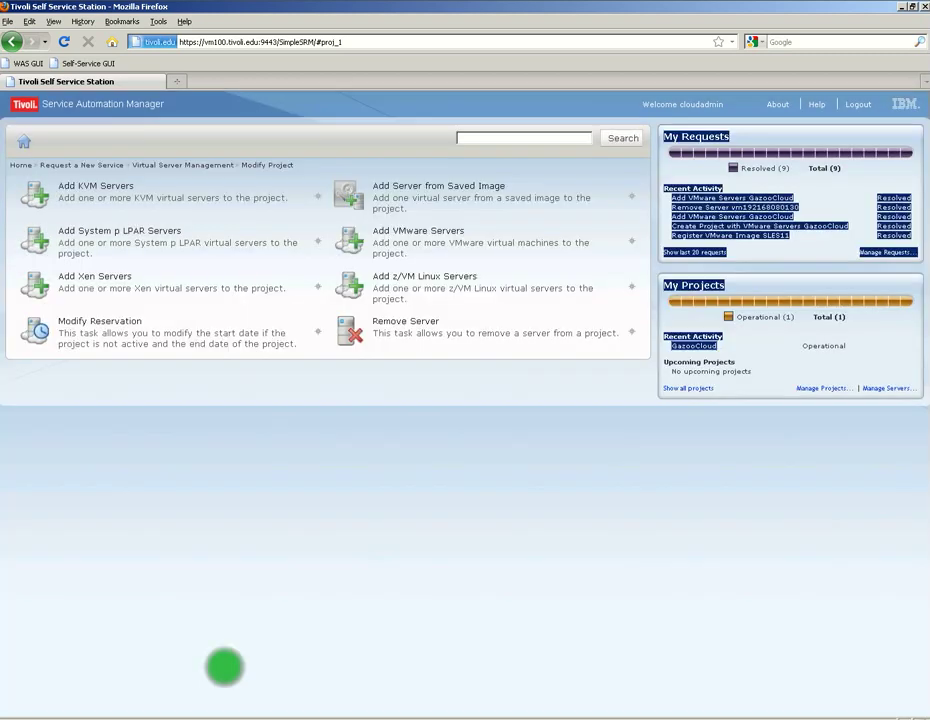
# Step: Open the Remove Server request from the Modify Project services under Virtual Server Management
pyautogui.click(19, 165)
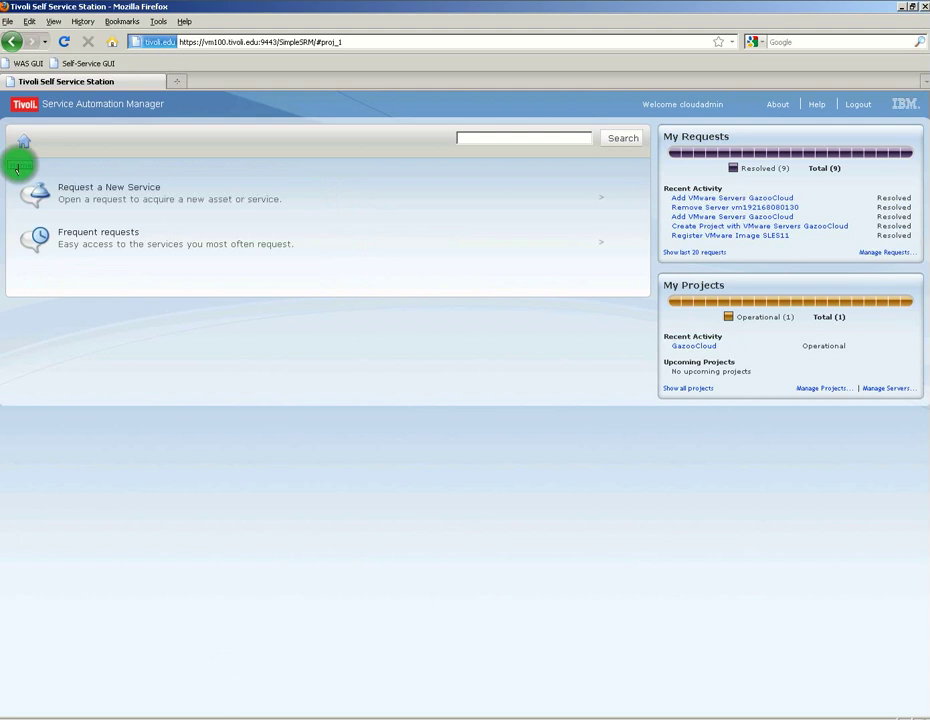
pyautogui.click(100, 192)
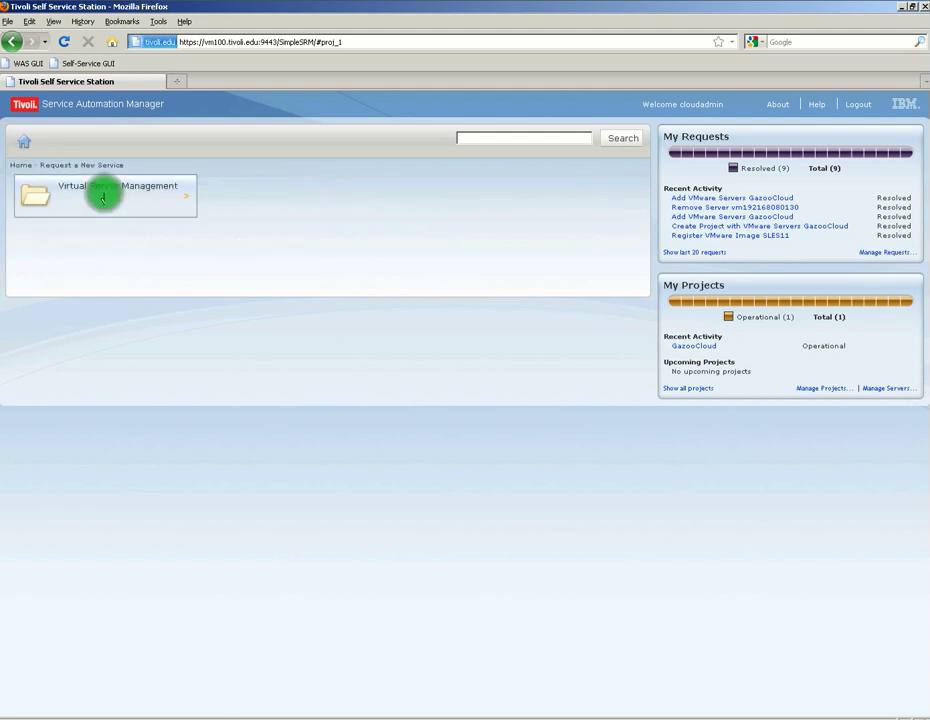
pyautogui.click(100, 186)
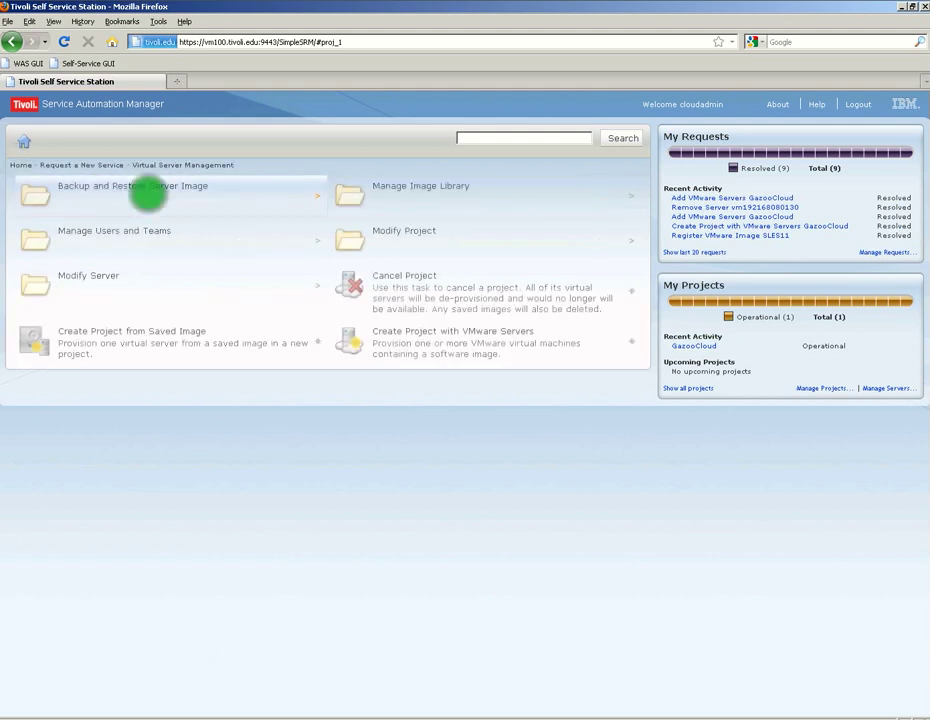
pyautogui.click(495, 235)
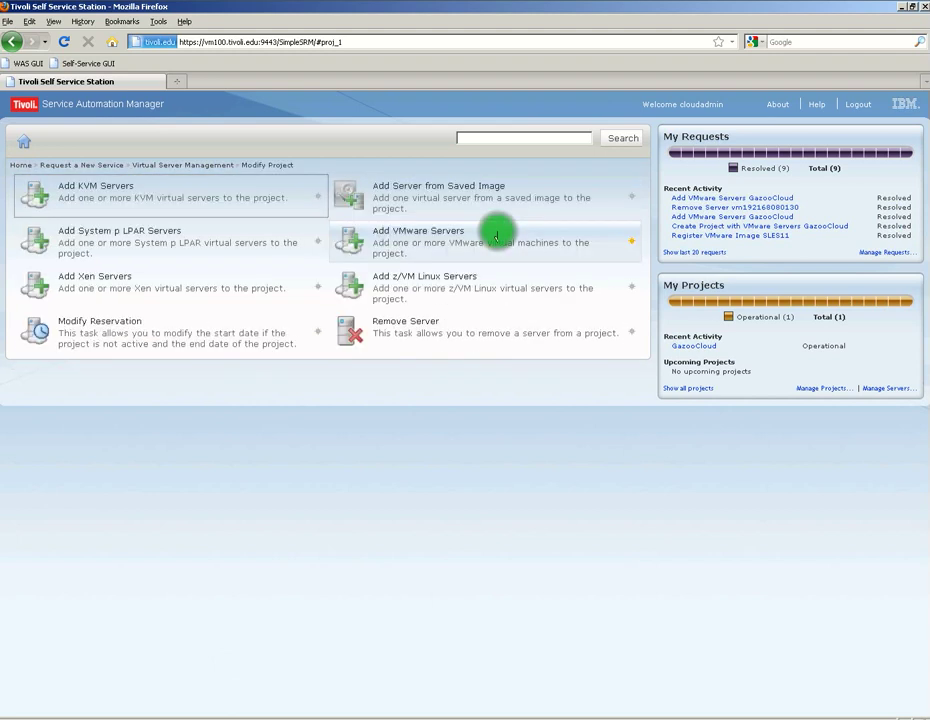
pyautogui.click(468, 328)
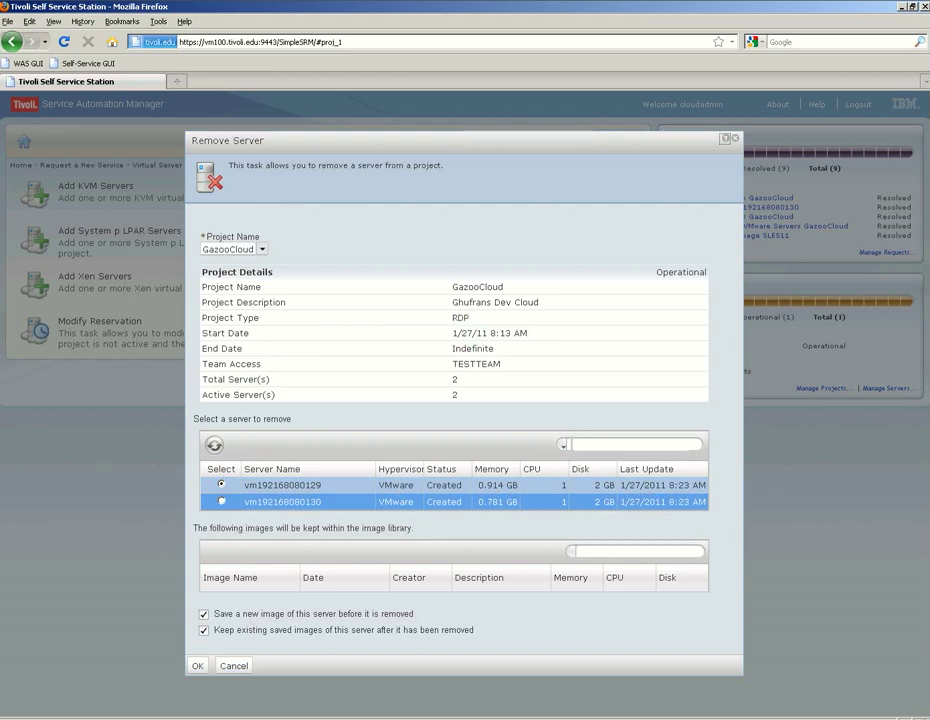
pyautogui.click(221, 501)
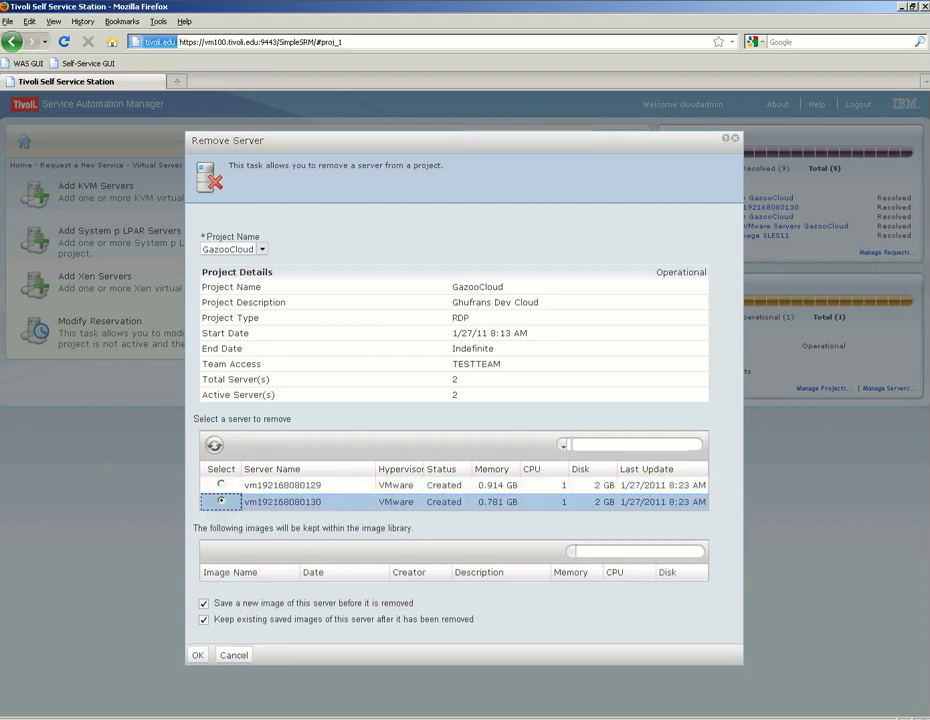
pyautogui.click(204, 619)
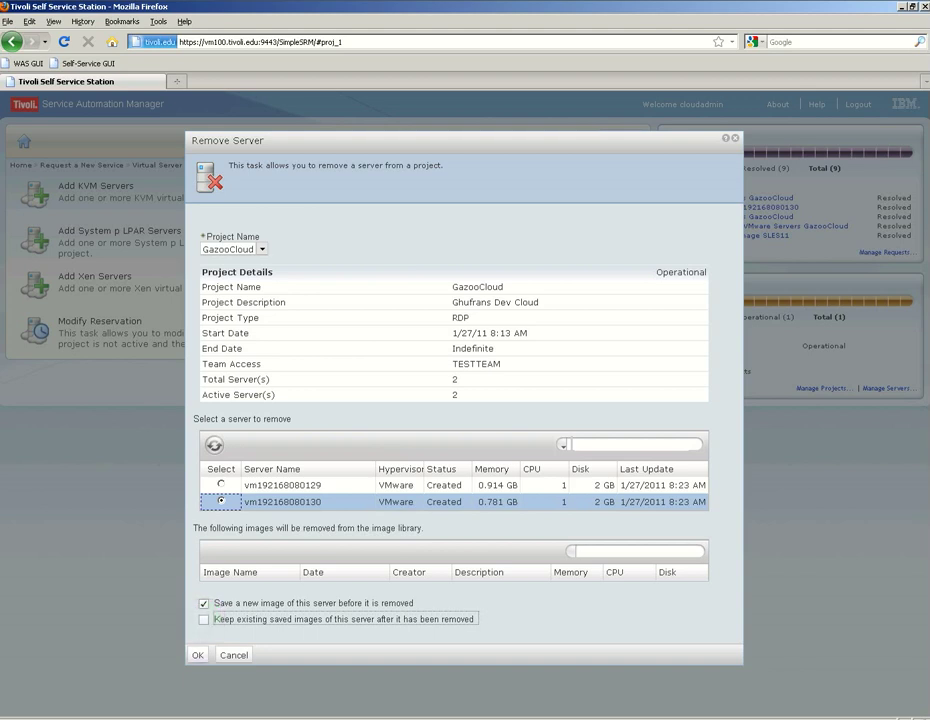
pyautogui.click(197, 655)
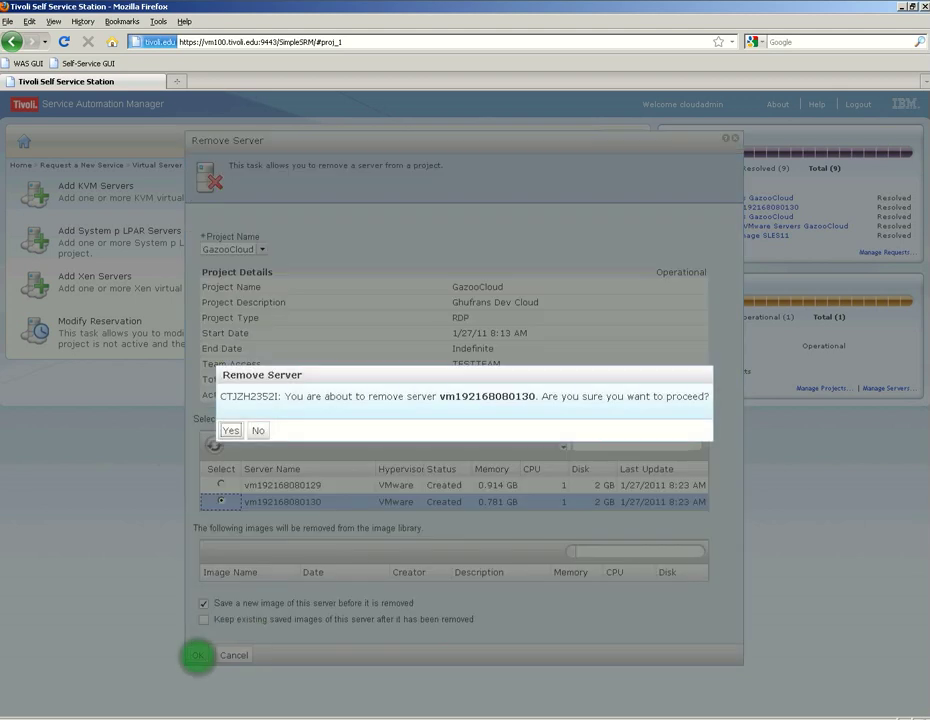
pyautogui.click(230, 431)
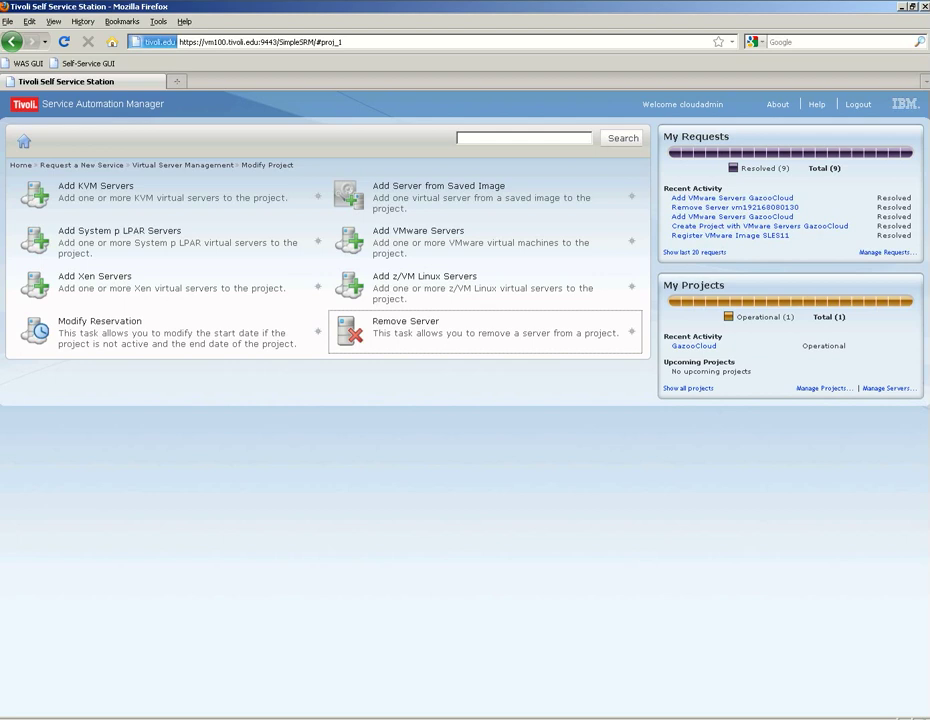
# Step: Refresh the My Requests list repeatedly to check the status of the server removal request
pyautogui.click(697, 252)
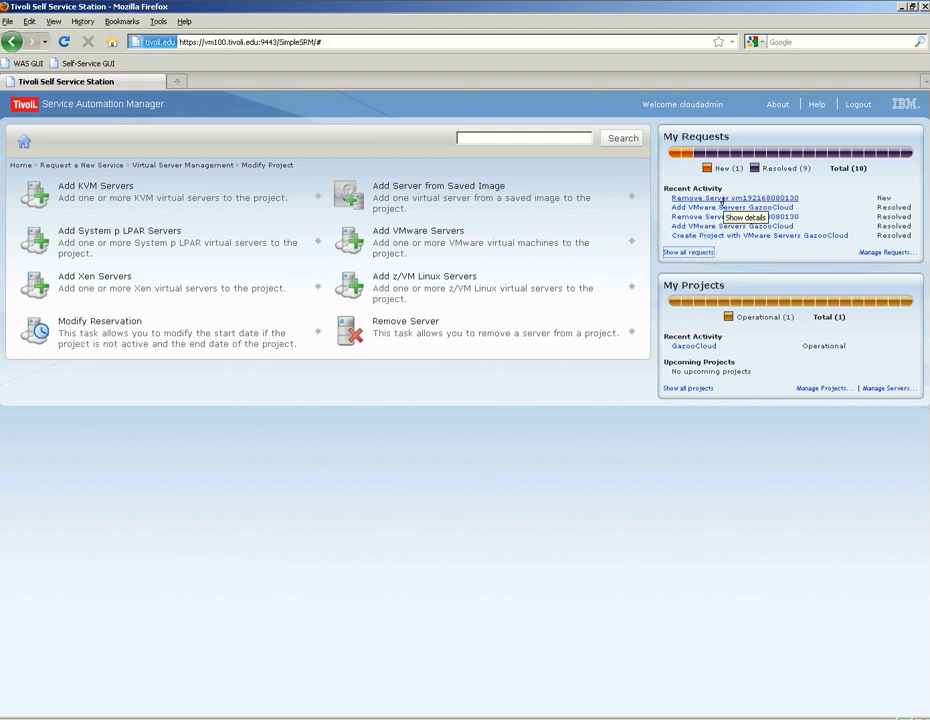
pyautogui.click(699, 253)
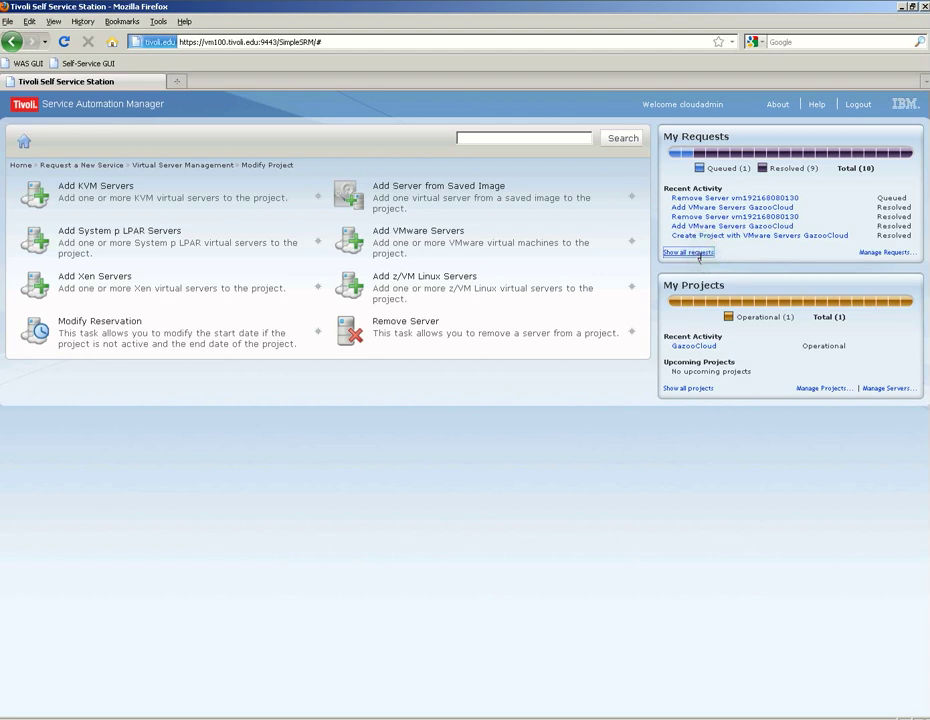
pyautogui.click(699, 254)
pyautogui.click(699, 254)
pyautogui.click(667, 254)
pyautogui.click(666, 253)
pyautogui.click(701, 253)
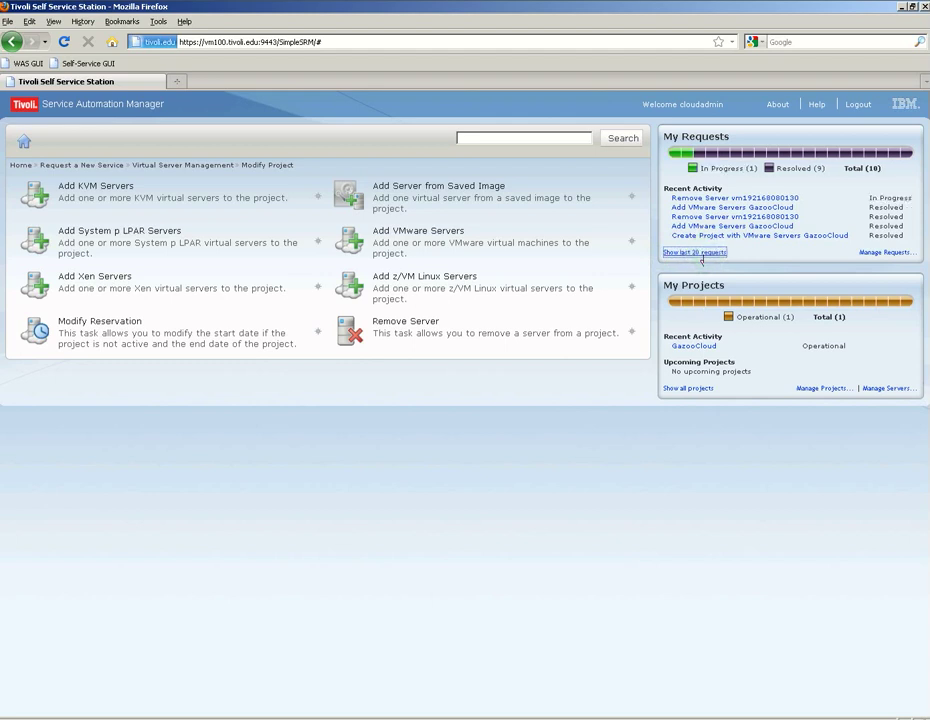
pyautogui.click(701, 254)
# Step: Check the CloudCluster inventory in vSphere Client, and switch to Internet Explorer to open the Provisioning Workflow Status list
pyautogui.click(609, 718)
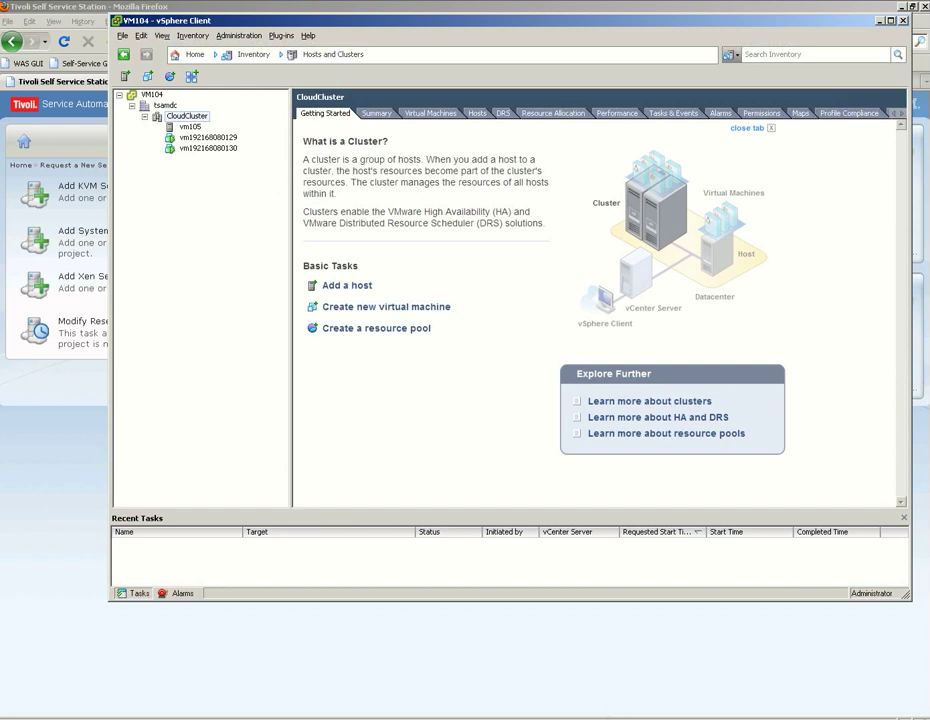
pyautogui.click(480, 718)
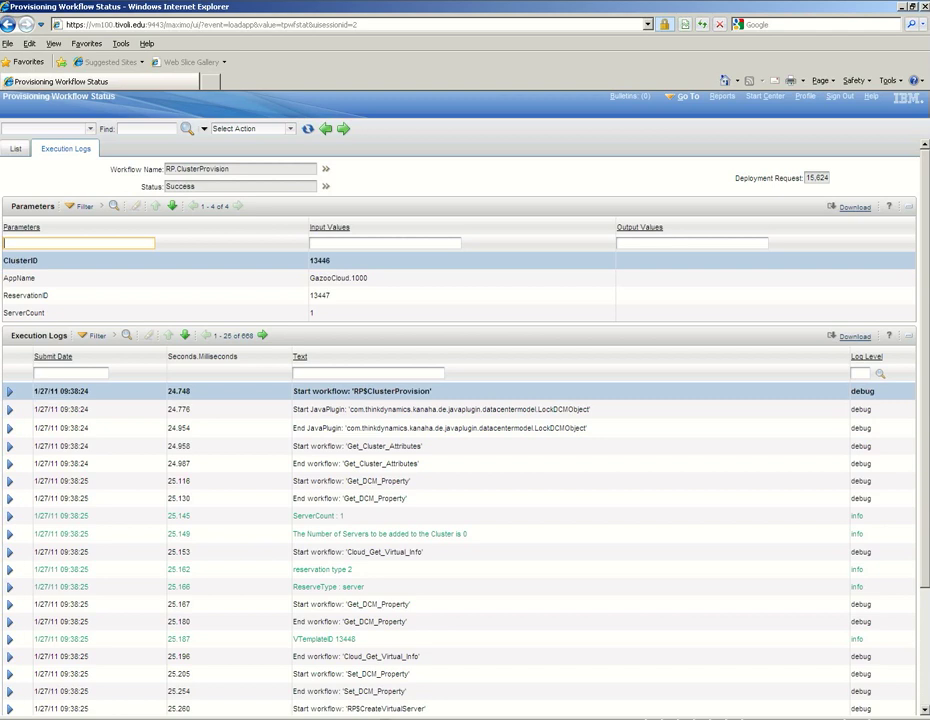
pyautogui.click(766, 96)
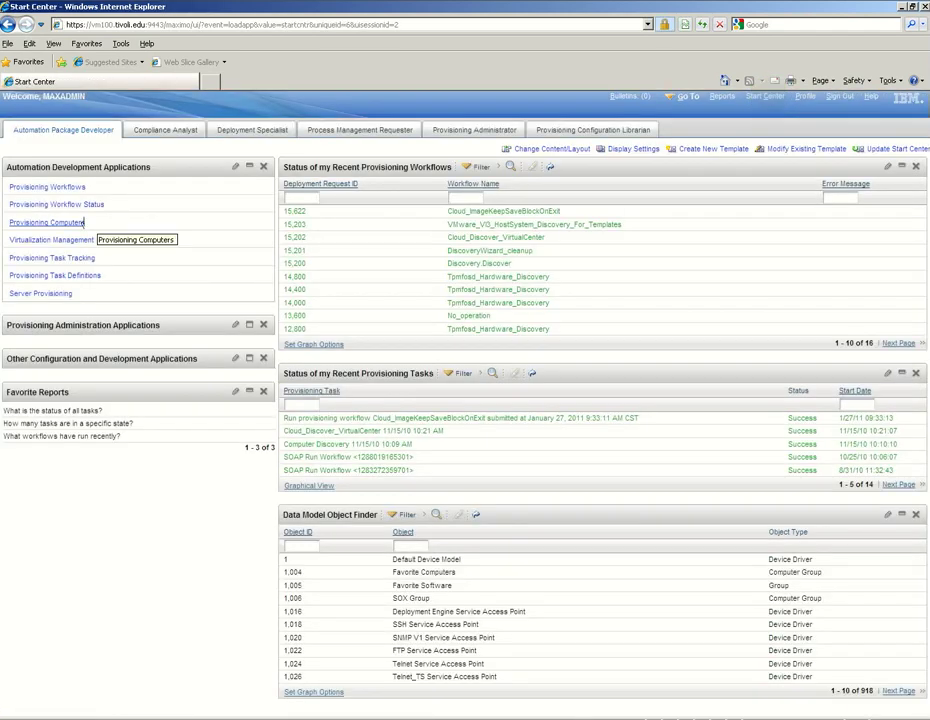
pyautogui.click(78, 206)
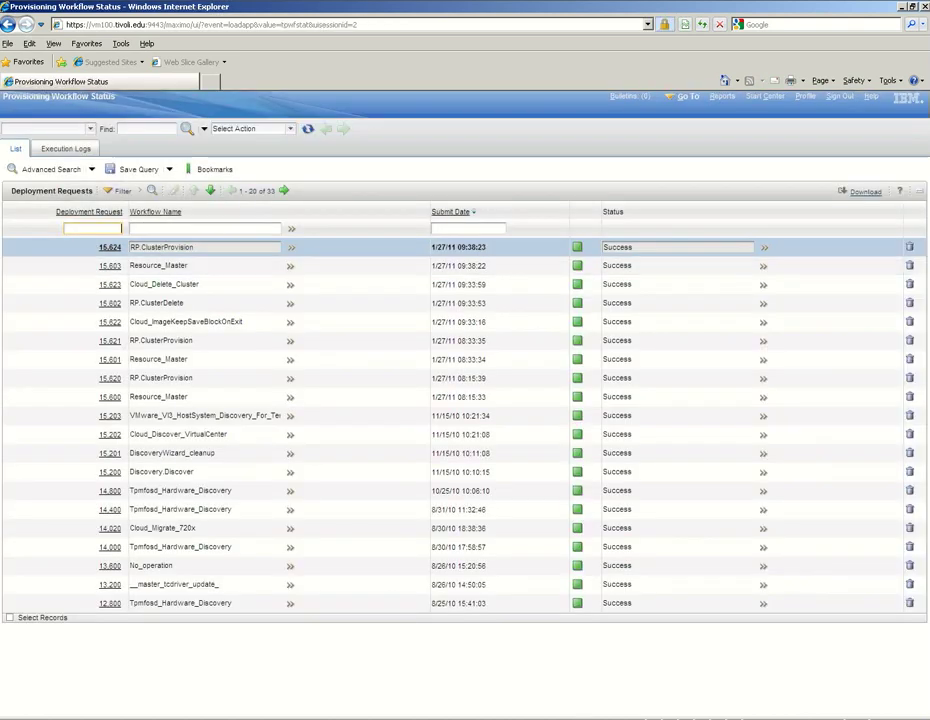
# Step: Refresh the deployment requests list repeatedly to check for the workflow started by the server removal
pyautogui.click(306, 129)
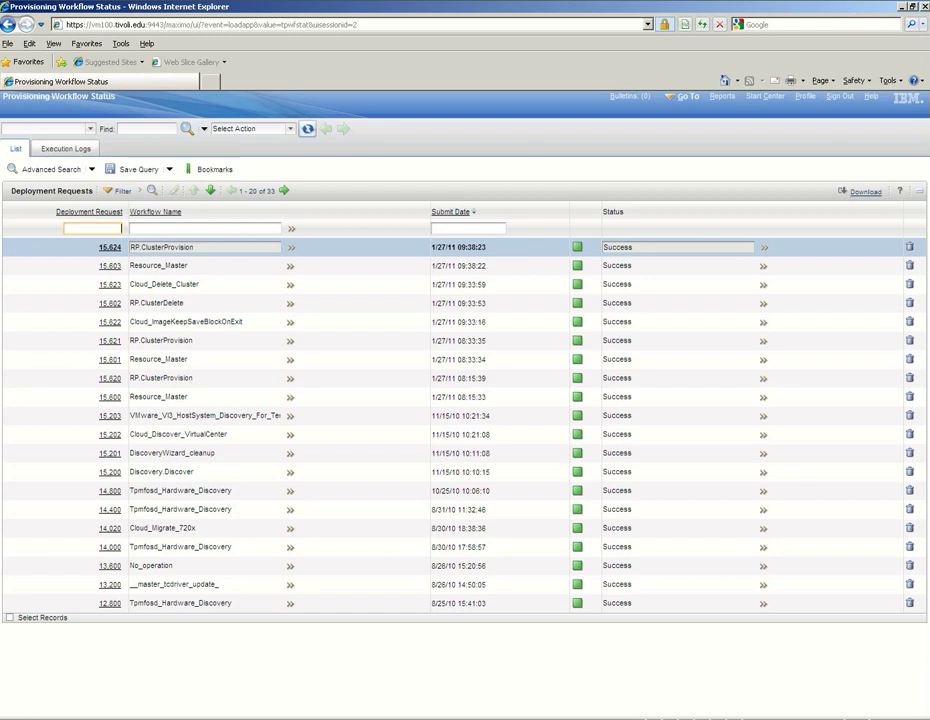
pyautogui.click(307, 129)
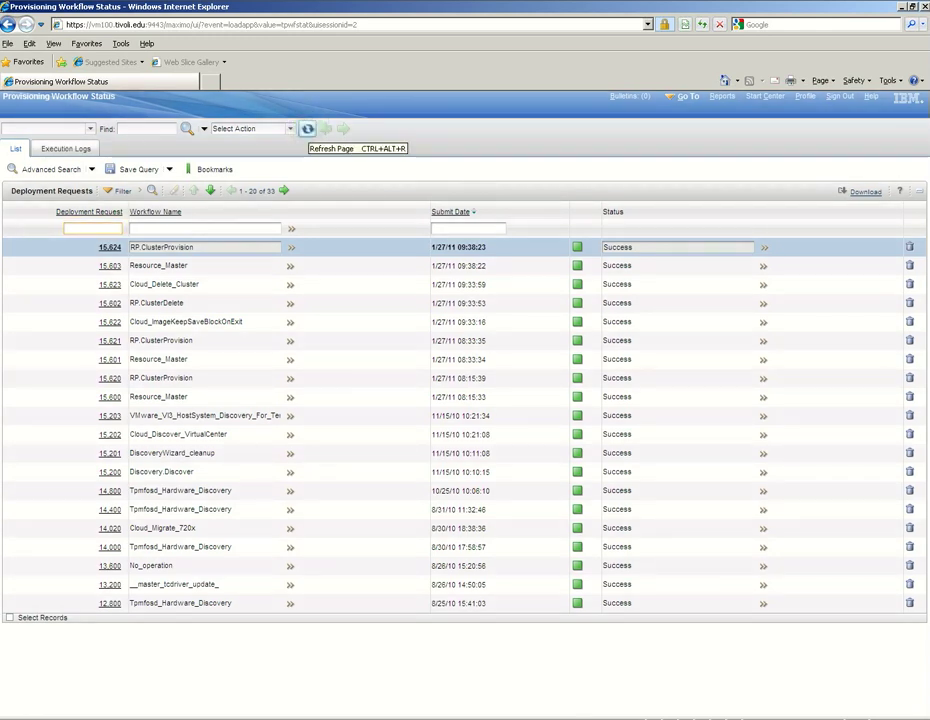
pyautogui.click(307, 129)
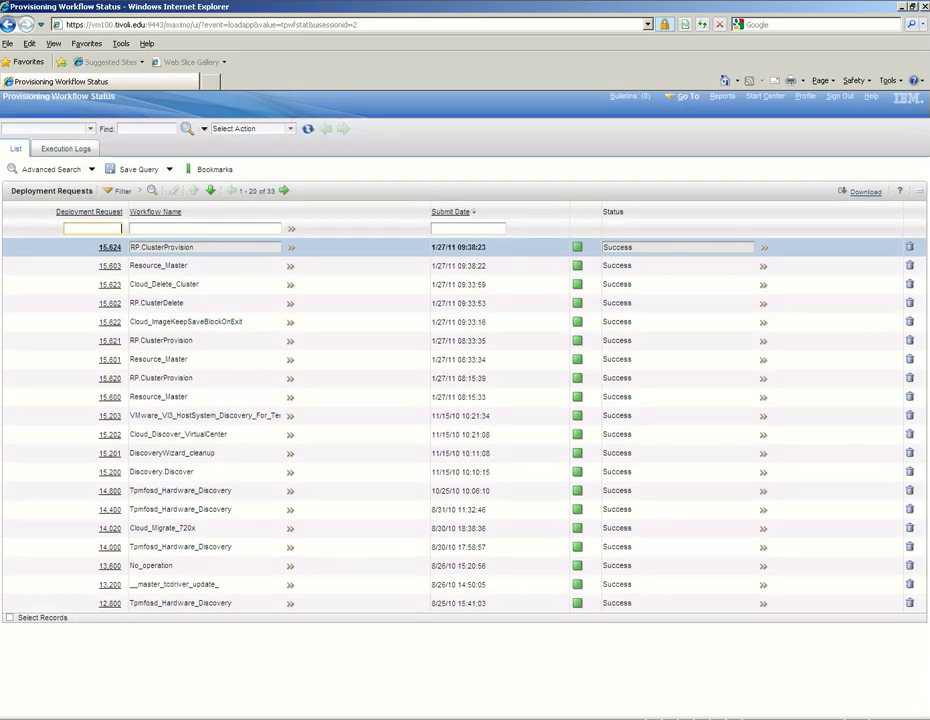
pyautogui.click(307, 129)
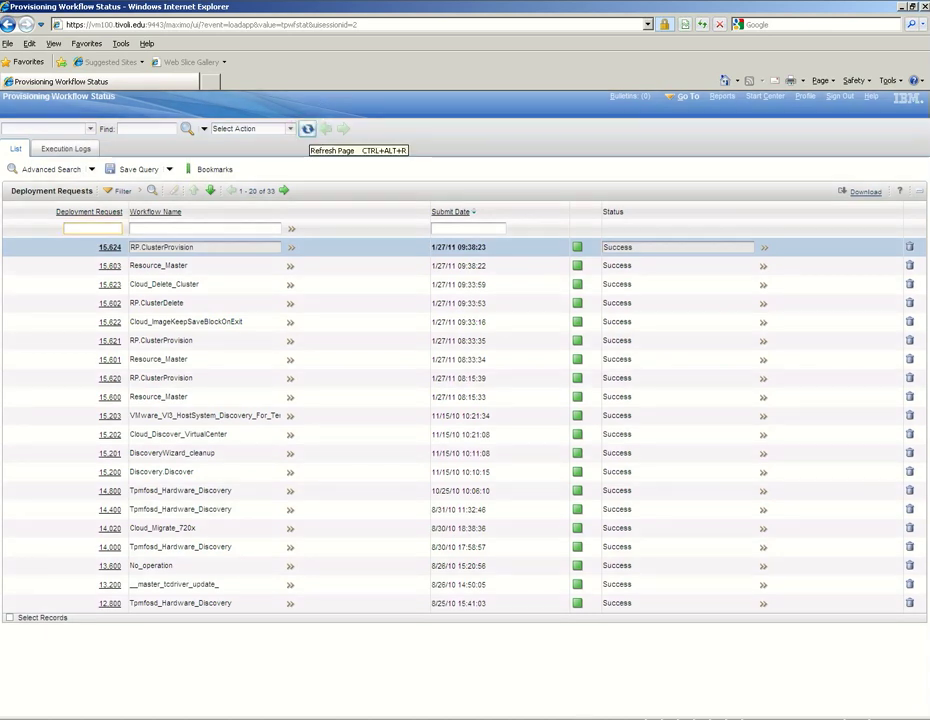
pyautogui.click(307, 129)
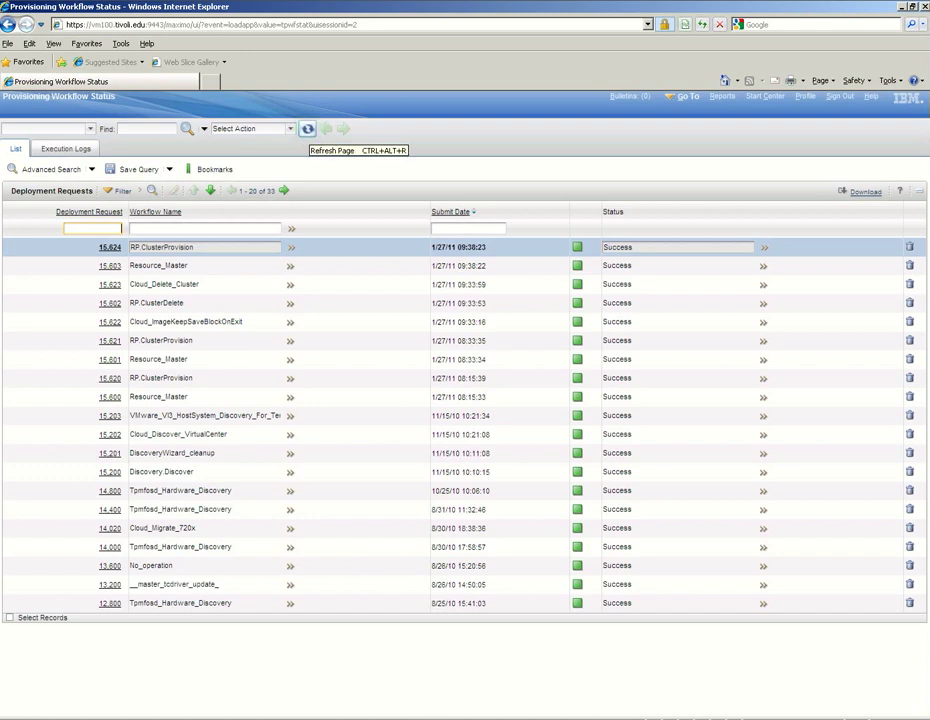
pyautogui.click(307, 129)
pyautogui.click(307, 129)
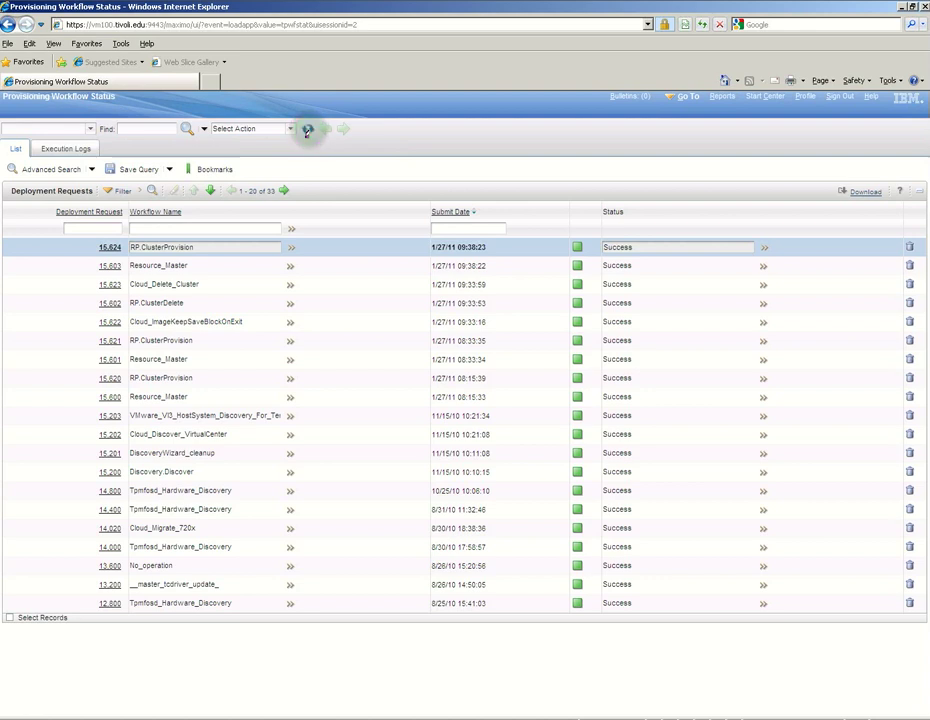
pyautogui.click(307, 129)
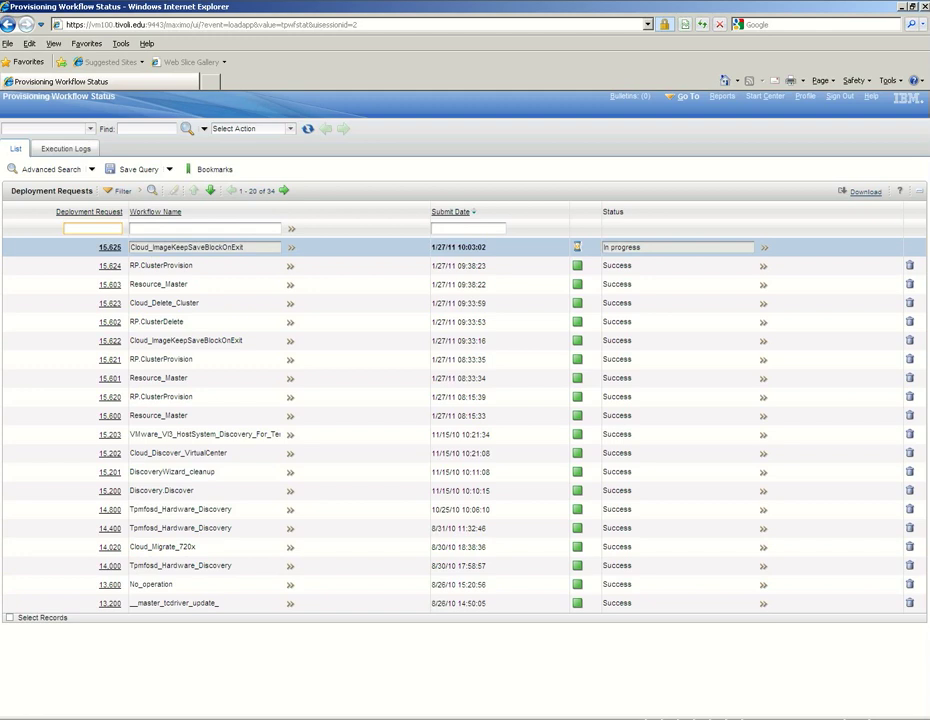
# Step: Switch to vSphere Client, widen the inventory tree to show full virtual machine names, and reposition the window to watch the clone task
pyautogui.hotkey('alt', 'Tab')
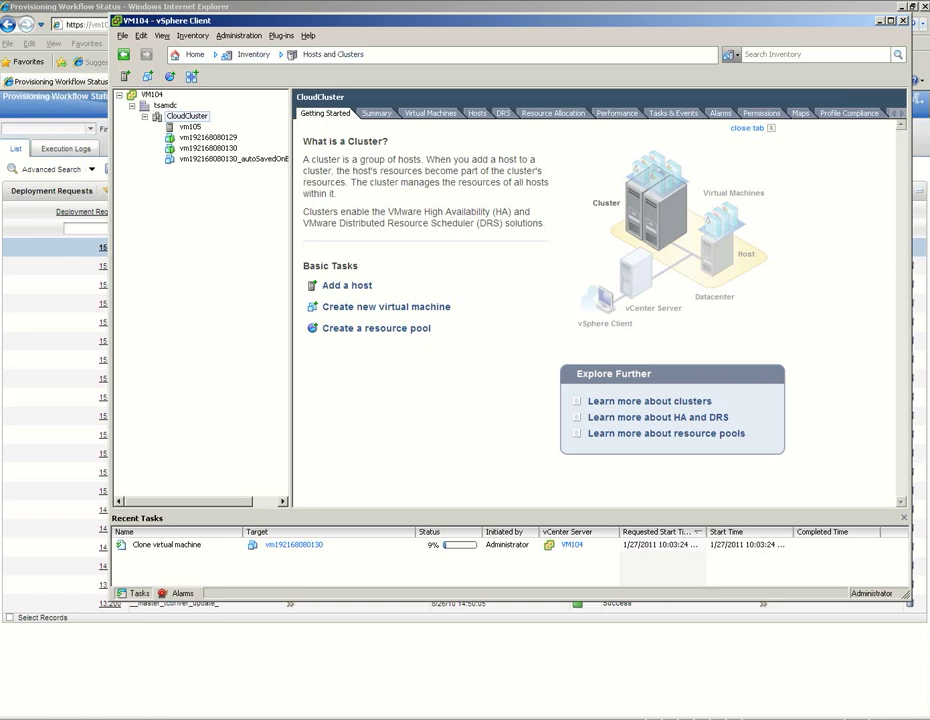
pyautogui.moveTo(291, 296); pyautogui.dragTo(334, 294)
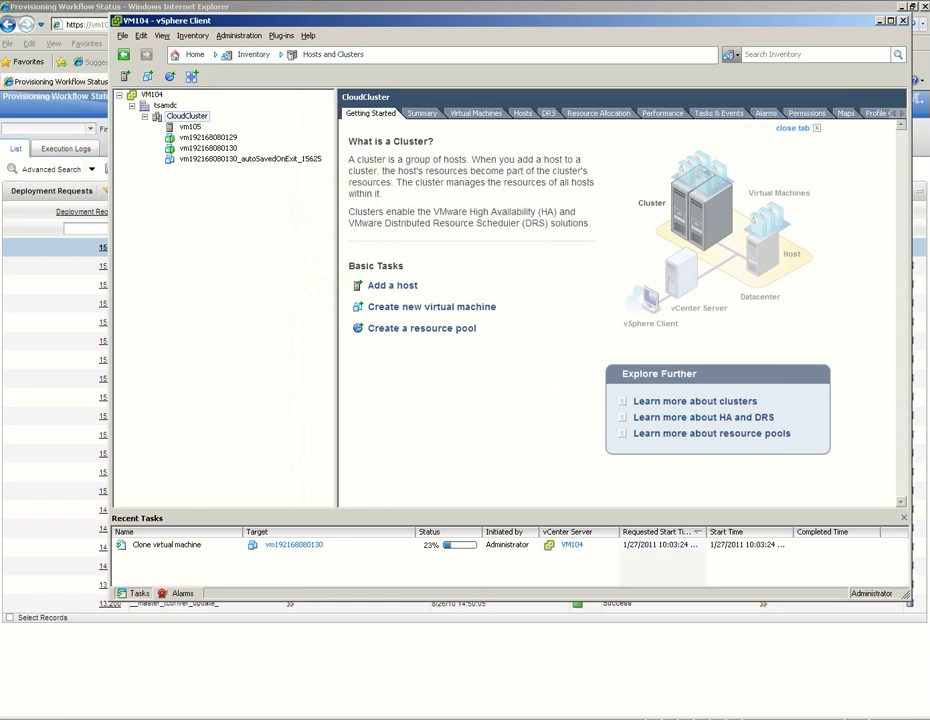
pyautogui.moveTo(180, 20); pyautogui.dragTo(298, 25)
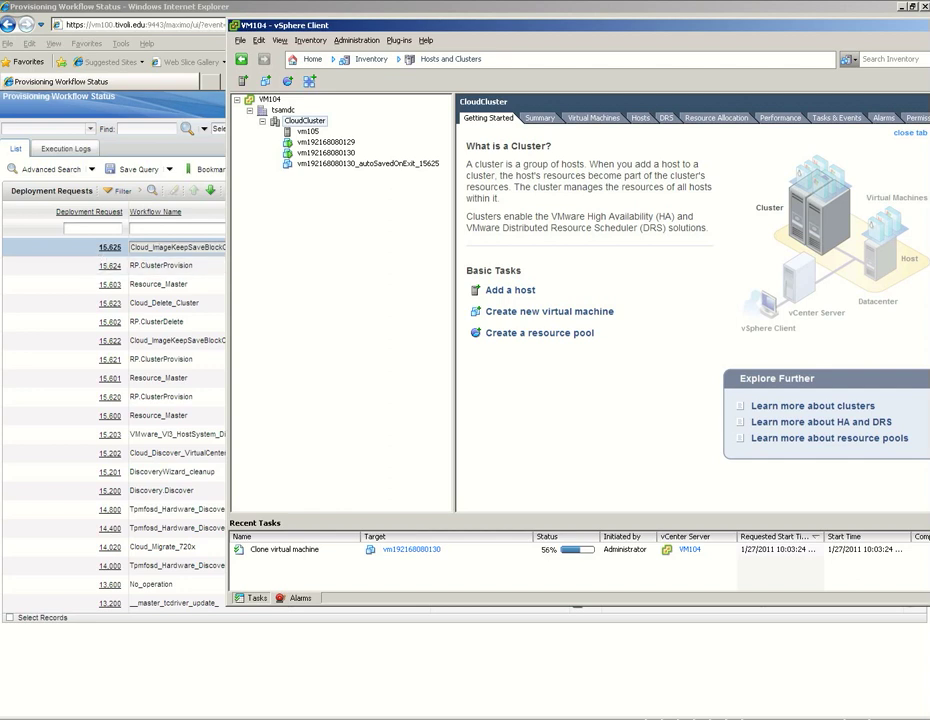
pyautogui.moveTo(461, 21); pyautogui.dragTo(373, 22)
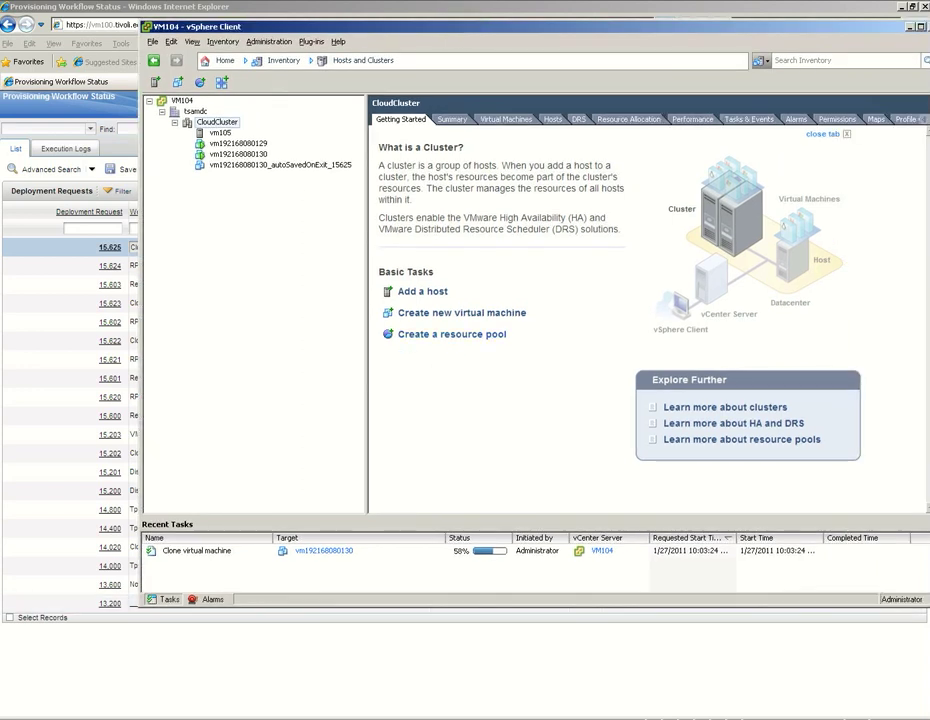
pyautogui.hotkey('alt', 'Tab')
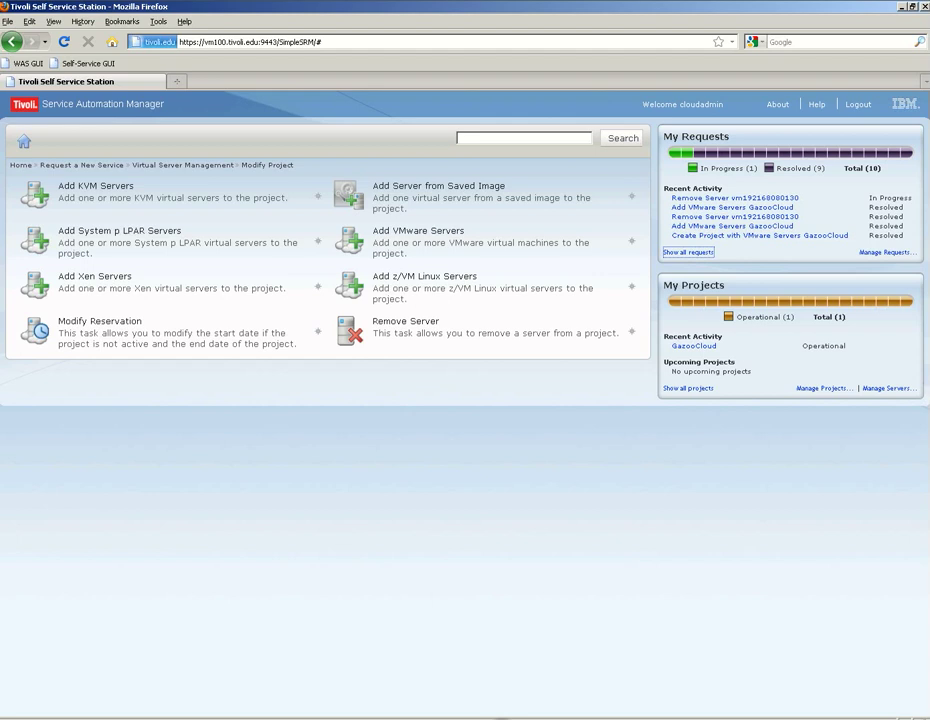
pyautogui.click(690, 252)
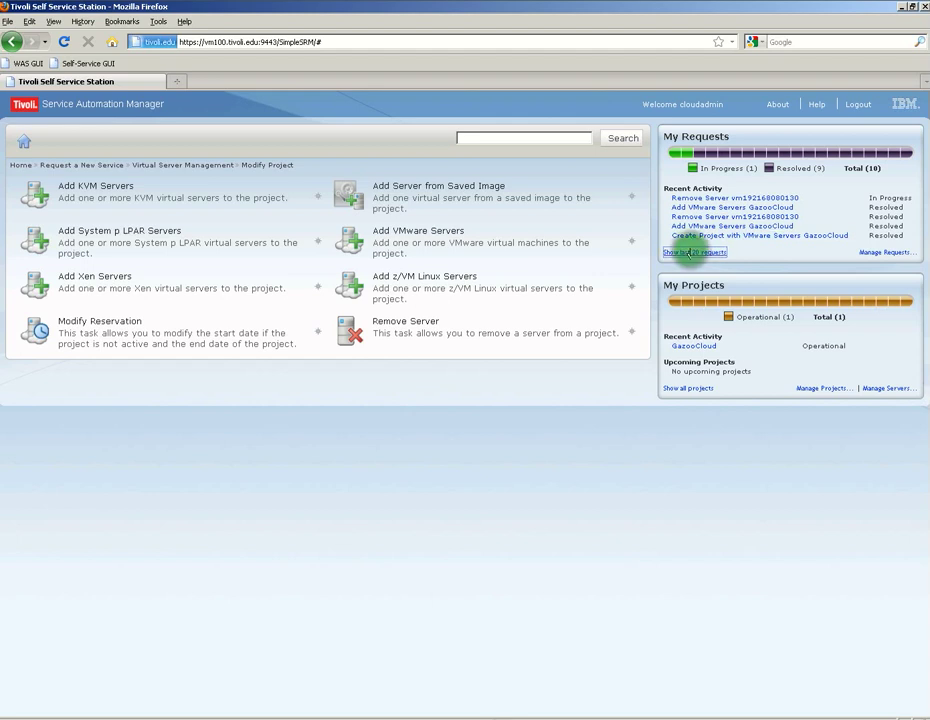
pyautogui.click(738, 199)
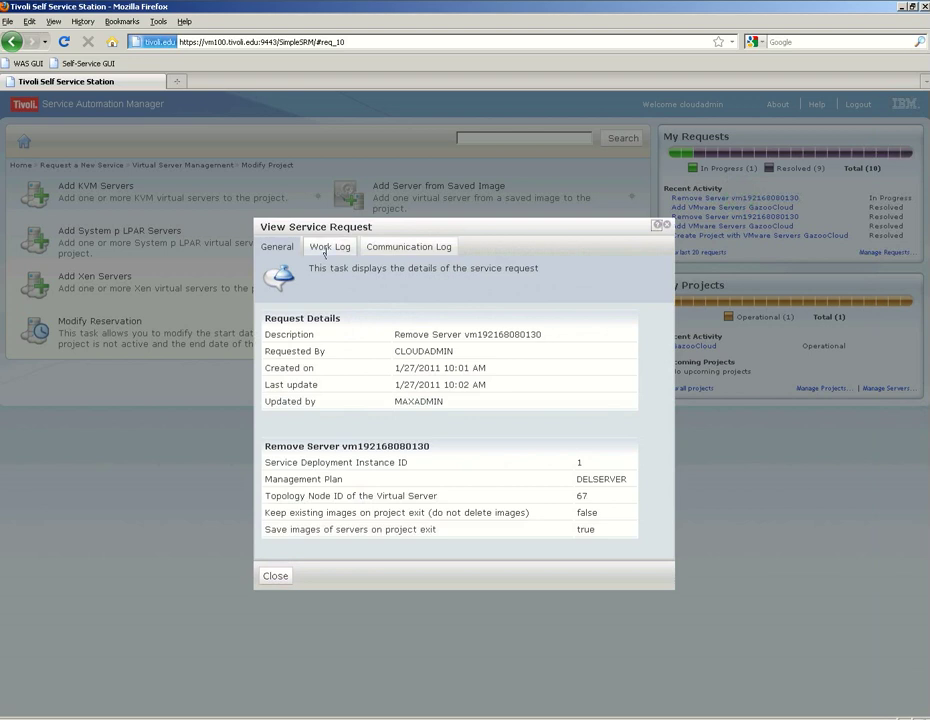
pyautogui.doubleClick(601, 478)
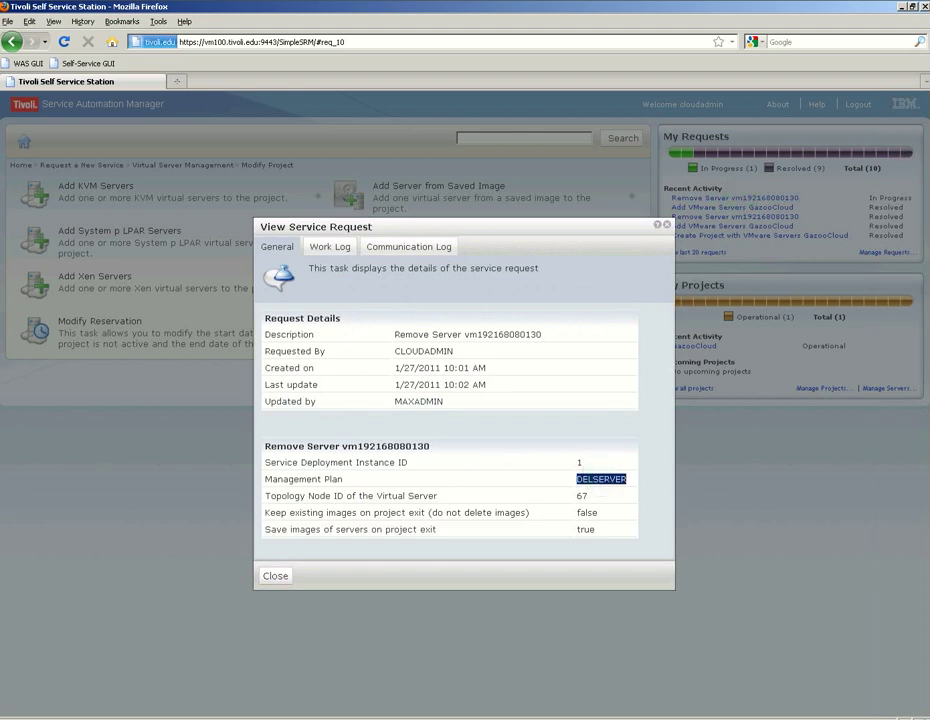
pyautogui.doubleClick(587, 529)
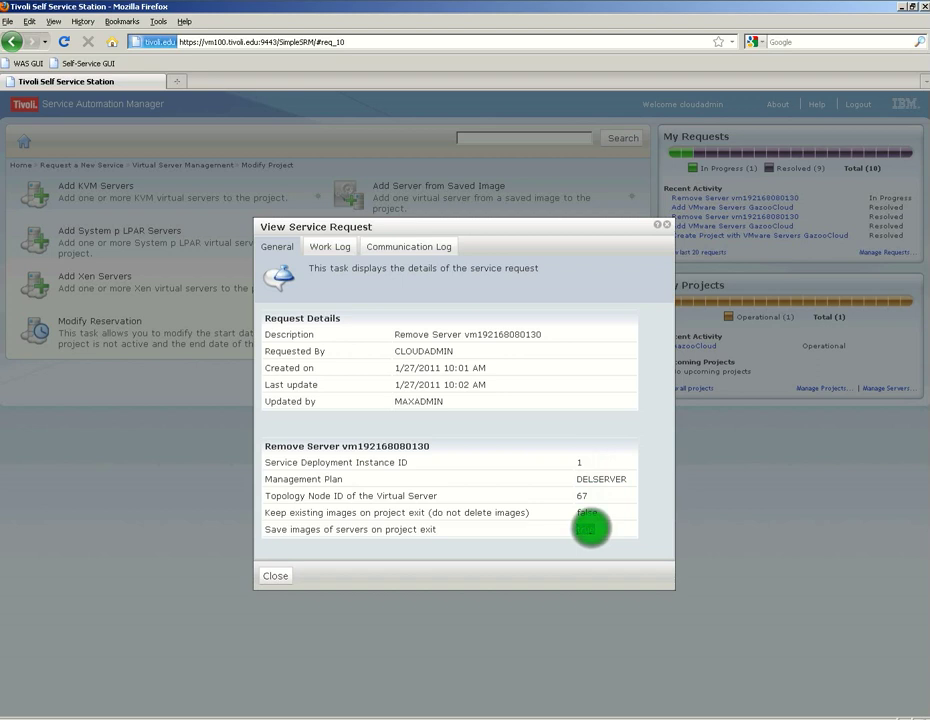
pyautogui.click(330, 247)
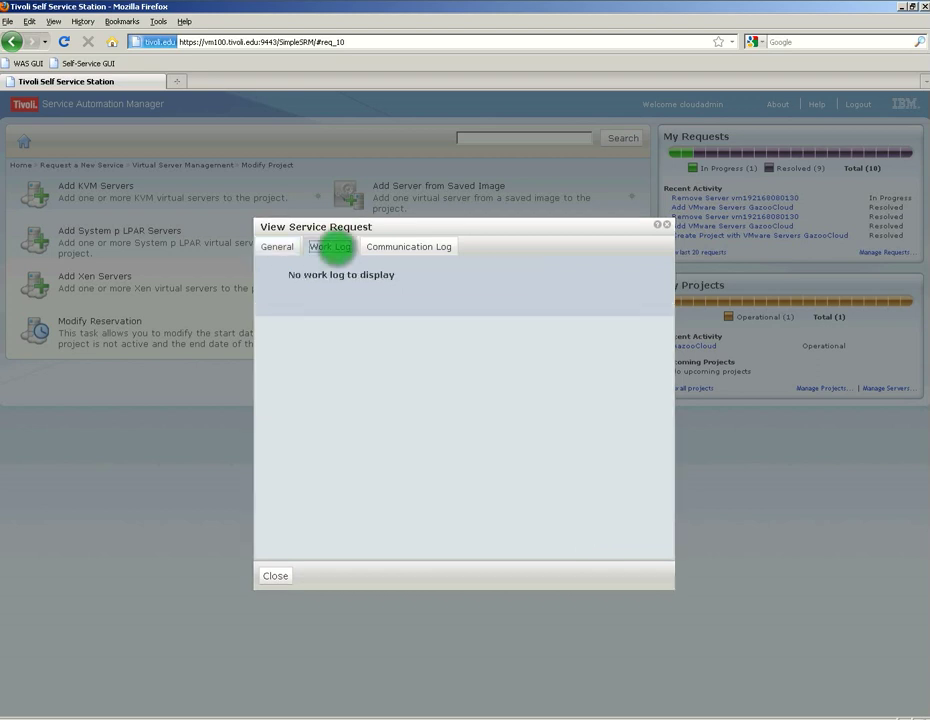
# Step: Check the request's communication log, and in Thunderbird sort the cloud administrator's inbox newest first to read the latest server removal message
pyautogui.click(411, 247)
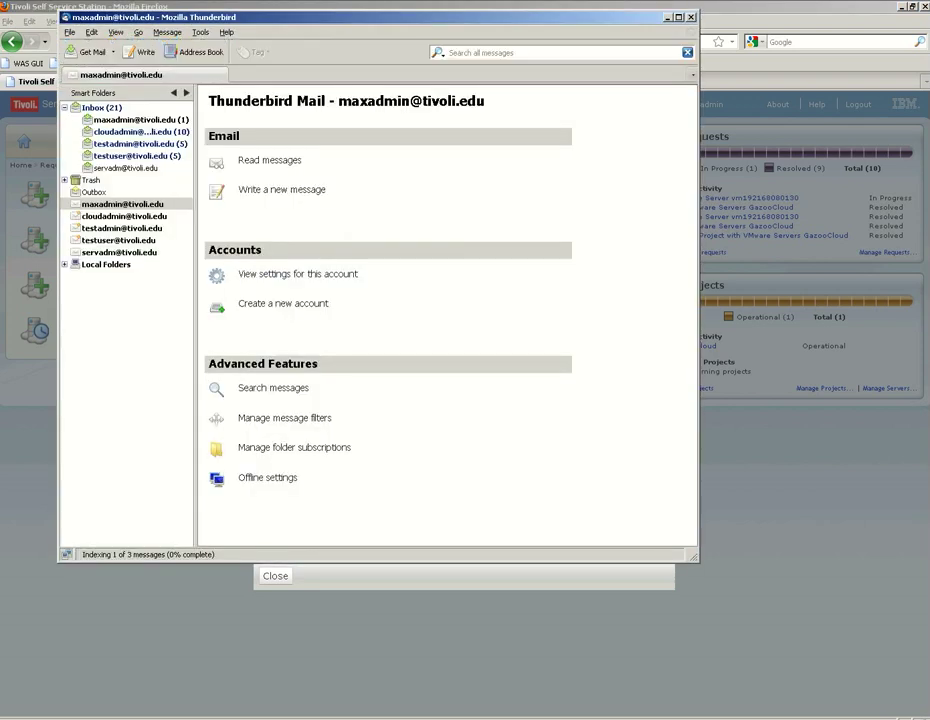
pyautogui.click(138, 131)
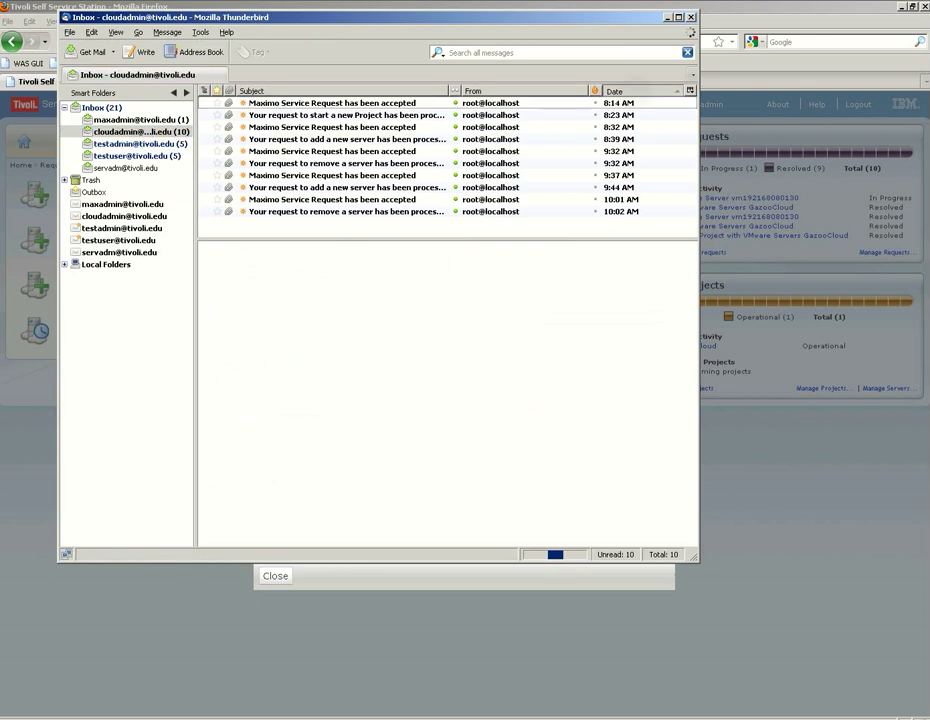
pyautogui.click(632, 91)
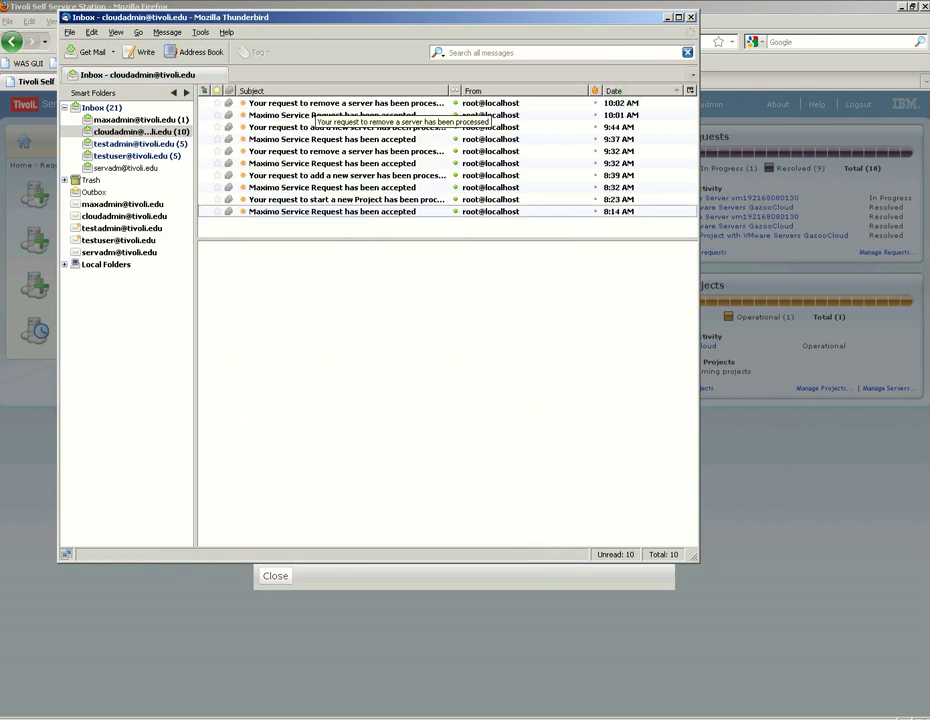
pyautogui.click(316, 102)
pyautogui.doubleClick(316, 102)
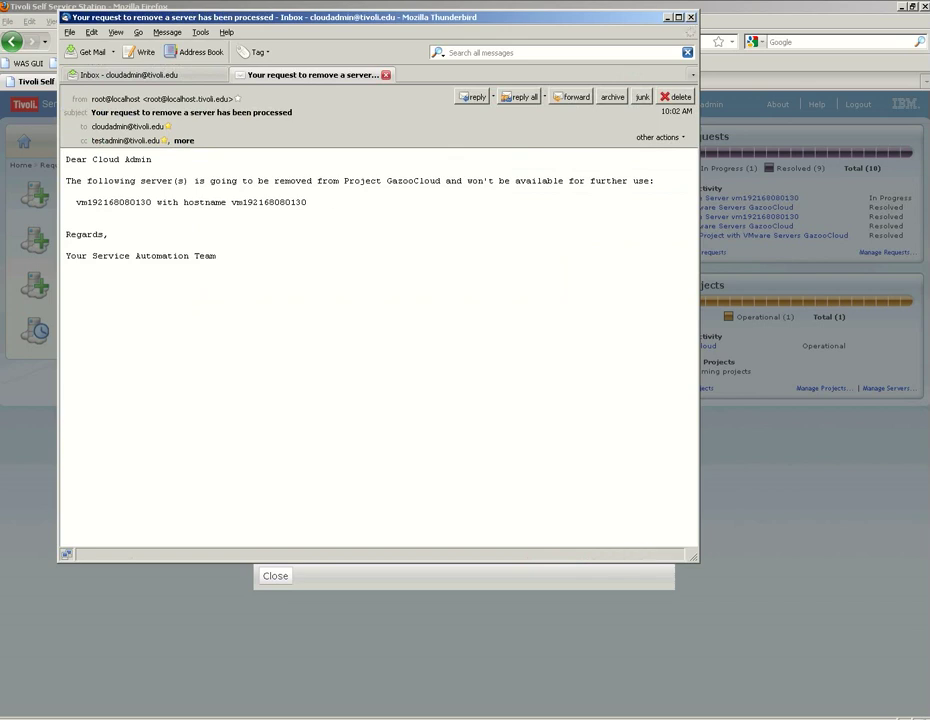
pyautogui.click(386, 74)
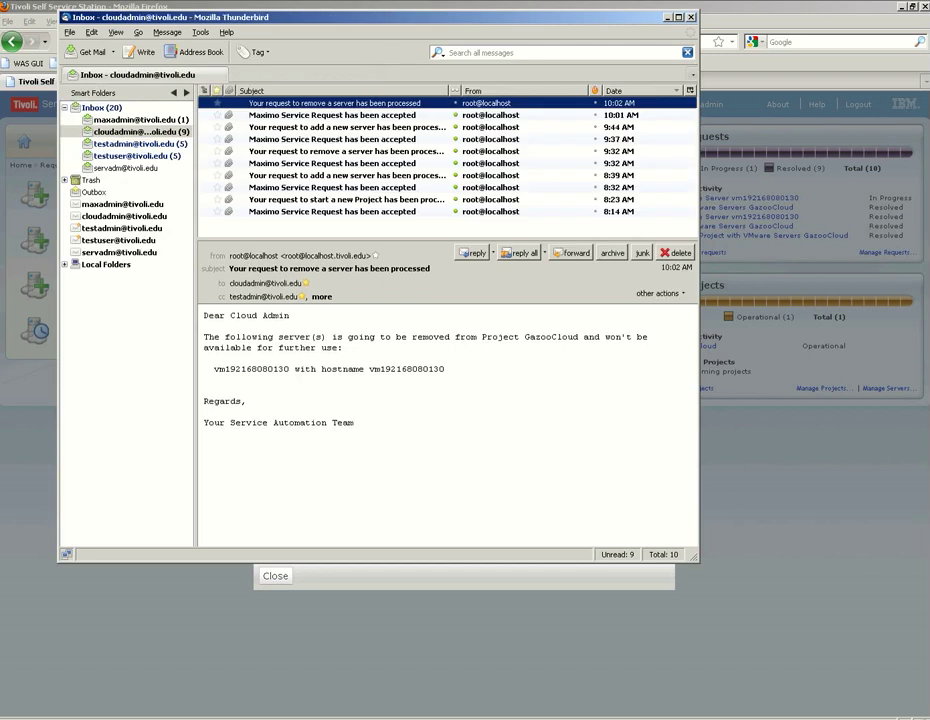
pyautogui.click(668, 17)
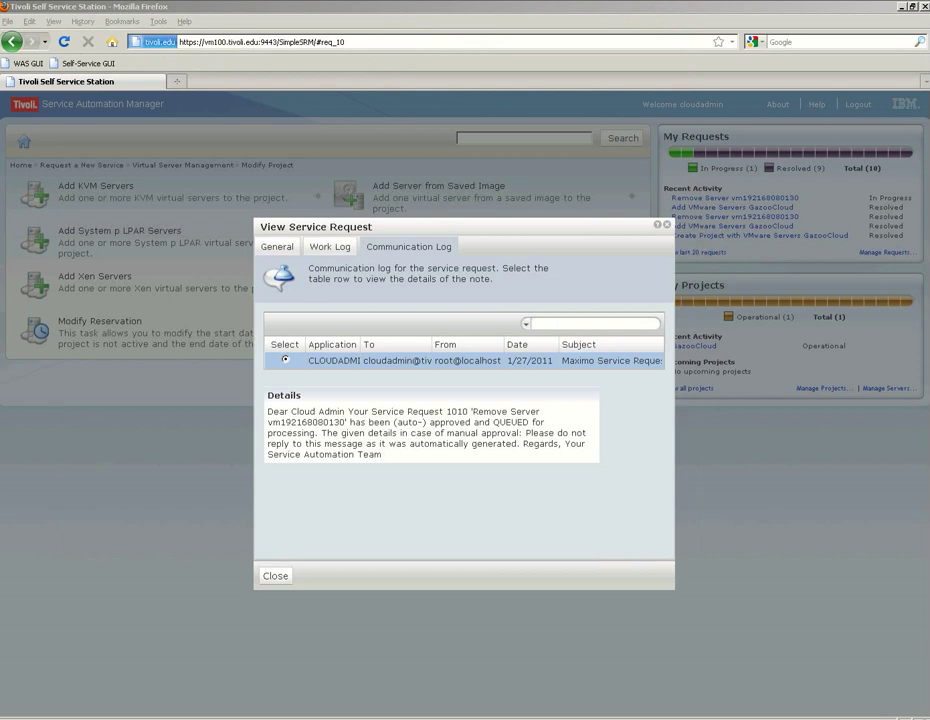
# Step: Close the service request details, check the clone task in vSphere Client, and return to Tivoli Self Service Station to refresh My Requests
pyautogui.click(277, 576)
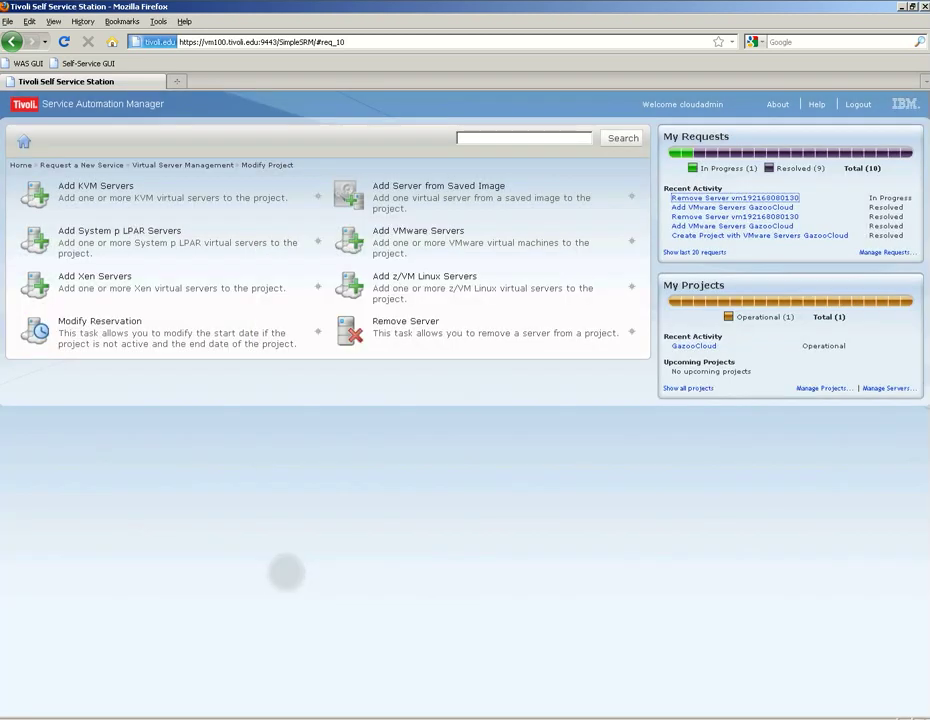
pyautogui.hotkey('alt', 'Tab')
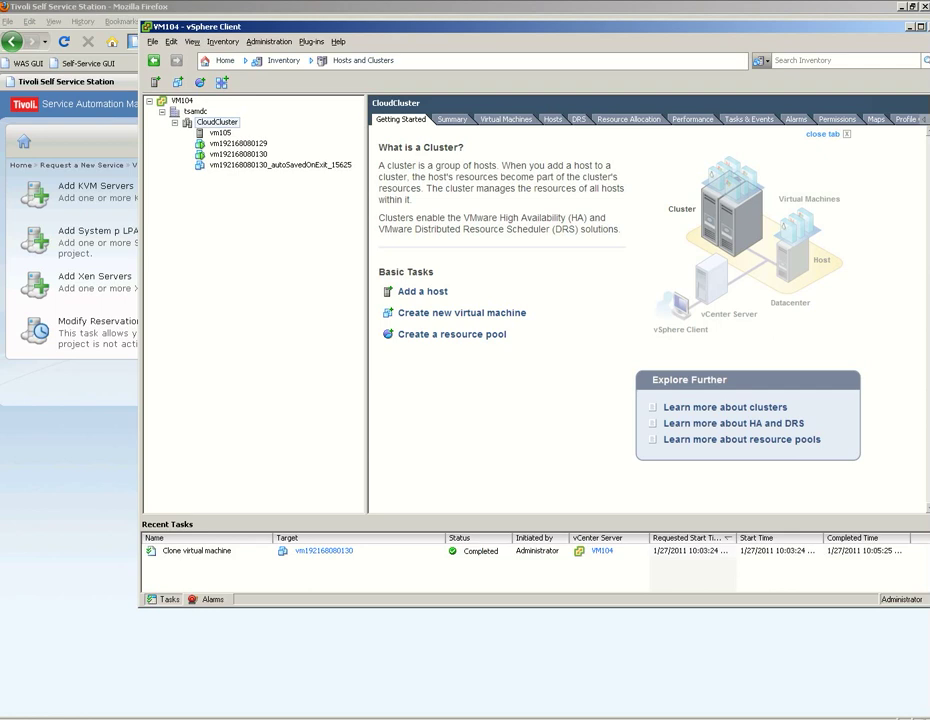
pyautogui.click(624, 644)
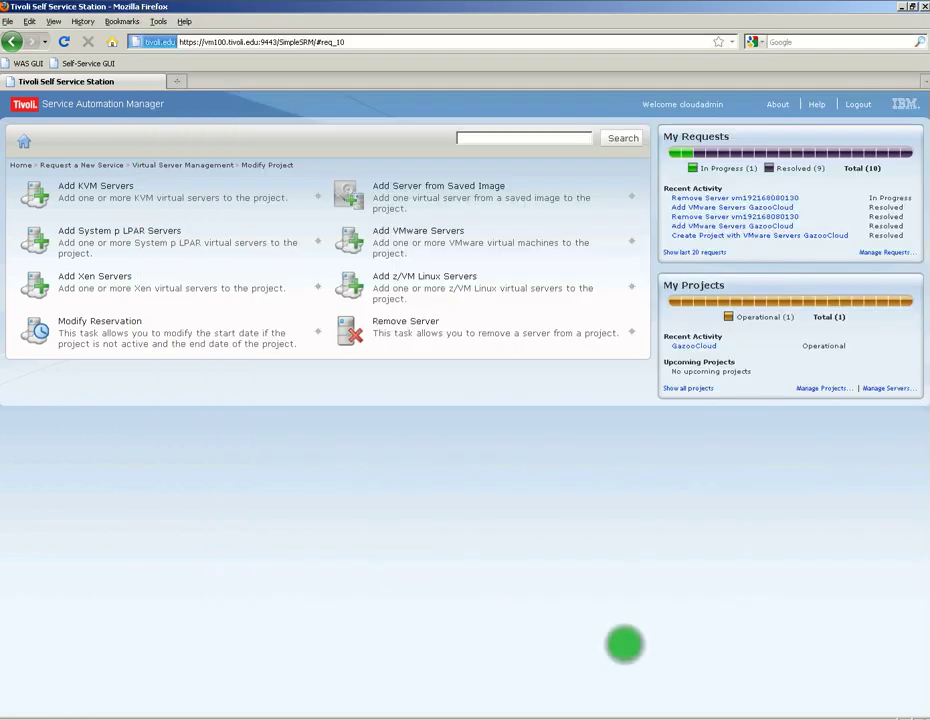
pyautogui.click(702, 254)
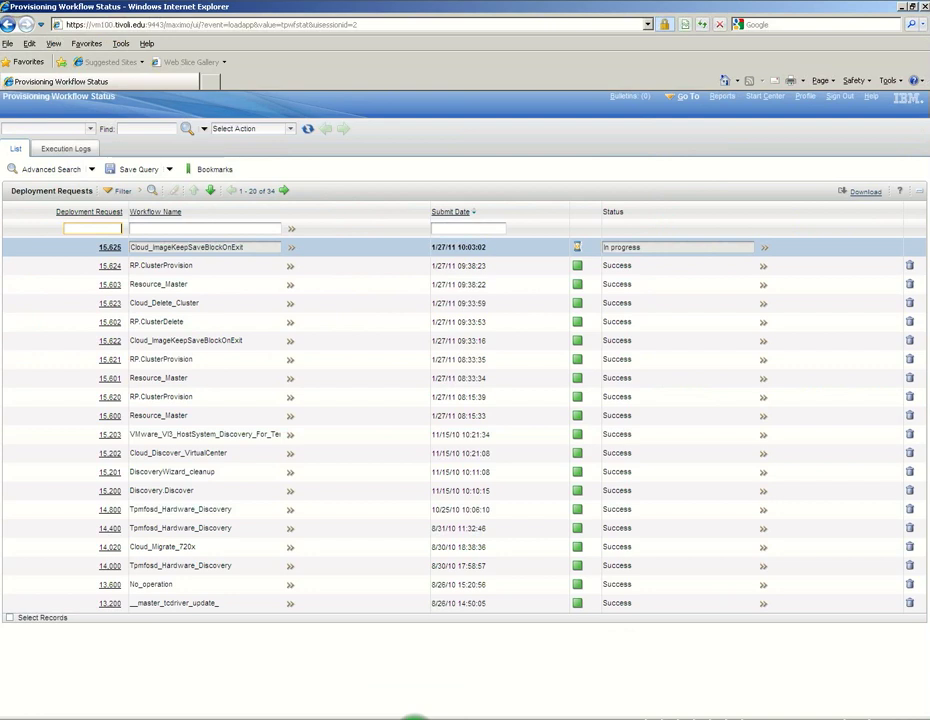
# Step: Switch to Internet Explorer and refresh the deployment requests repeatedly to monitor the newest Cloud_ImageKeepSaveBlockOnExit workflow
pyautogui.click(307, 128)
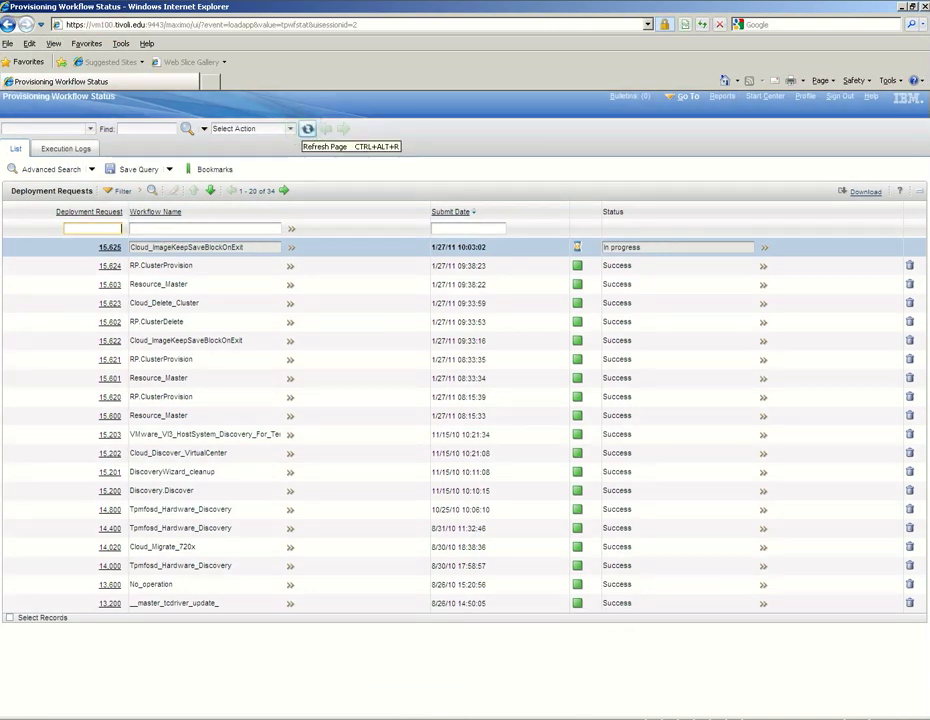
pyautogui.click(307, 128)
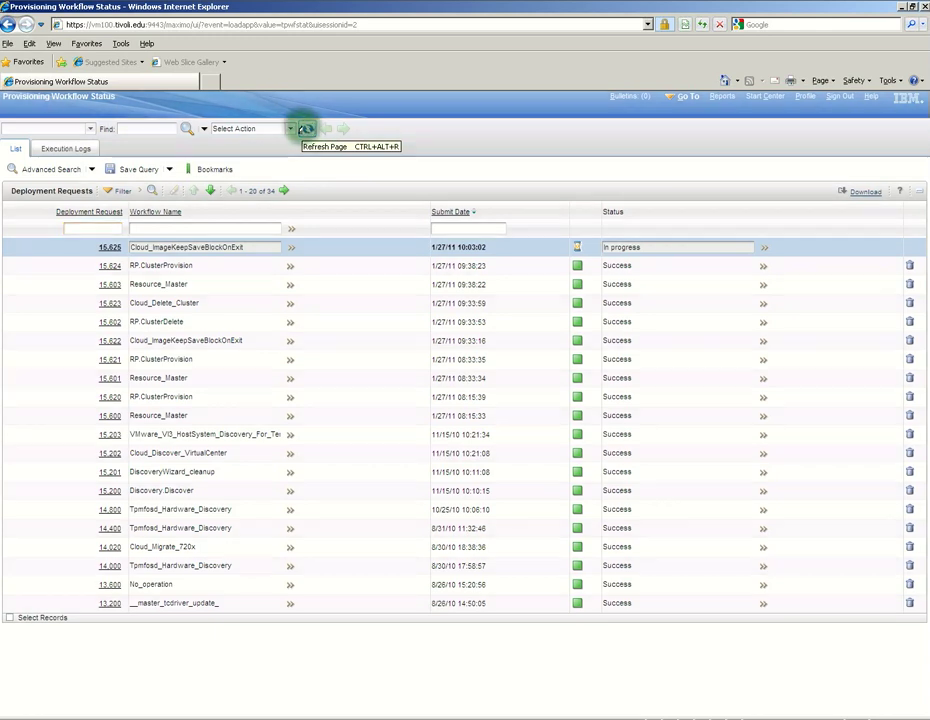
pyautogui.click(307, 128)
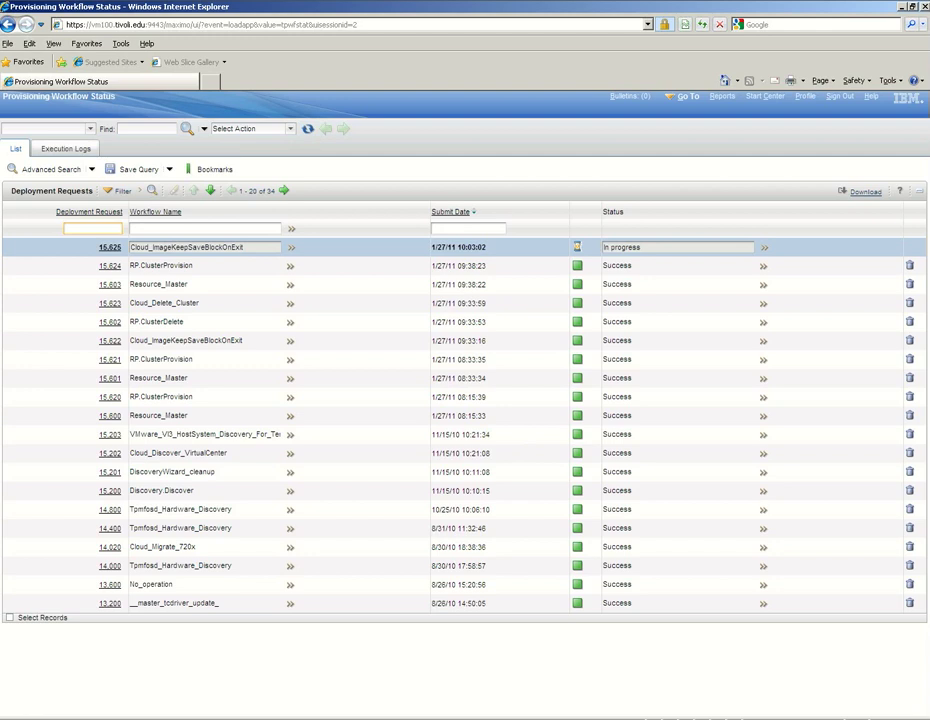
pyautogui.click(307, 128)
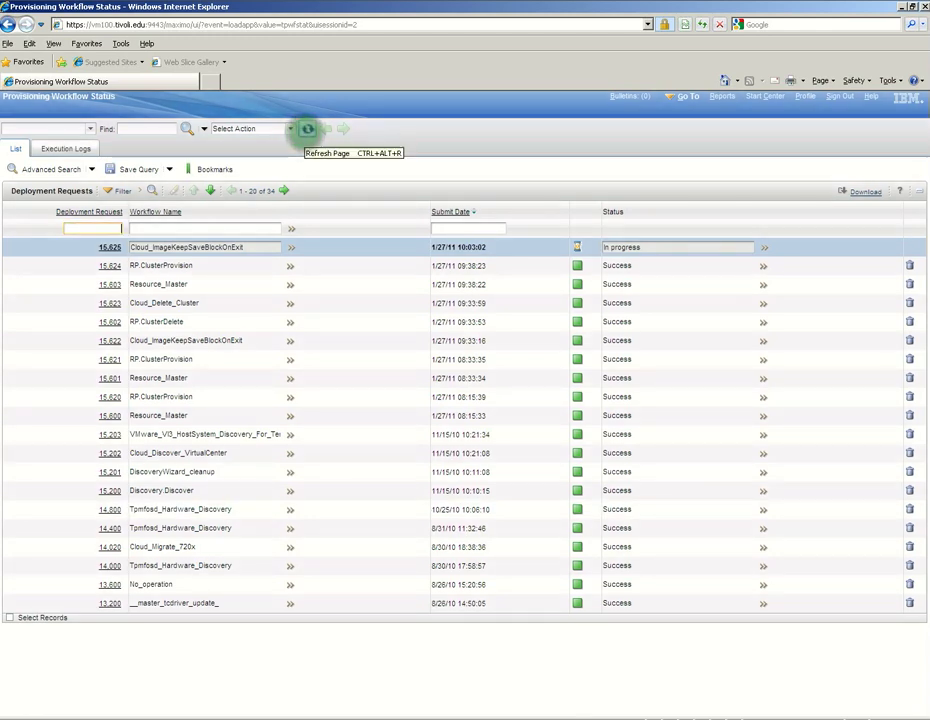
pyautogui.click(307, 129)
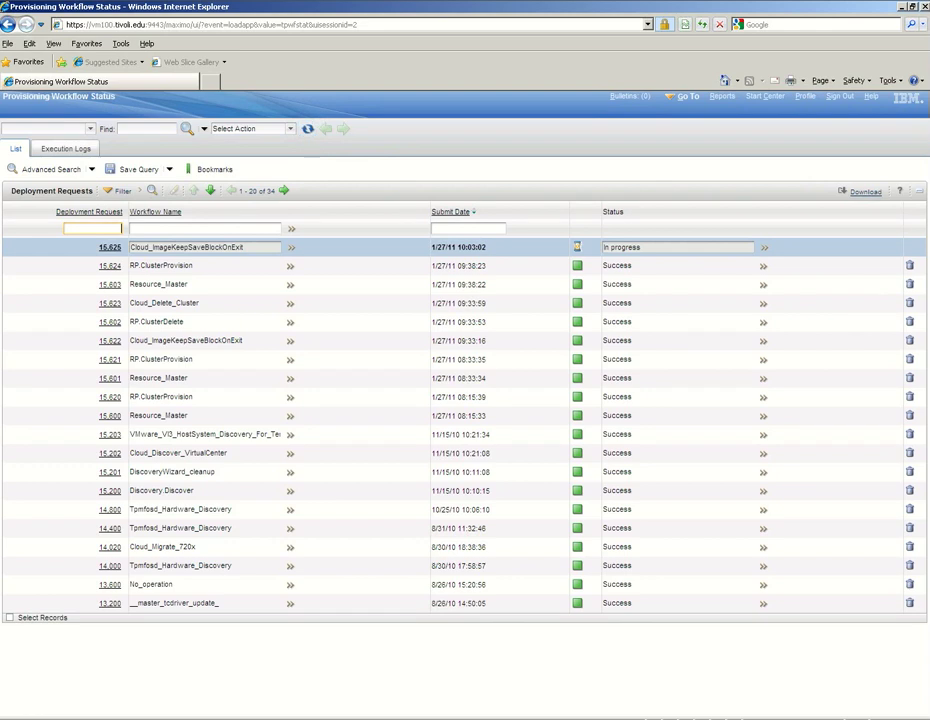
# Step: Check the CloudCluster inventory in vSphere Client, and return to Internet Explorer to refresh the deployment requests for newly started workflows
pyautogui.hotkey('alt', 'Tab')
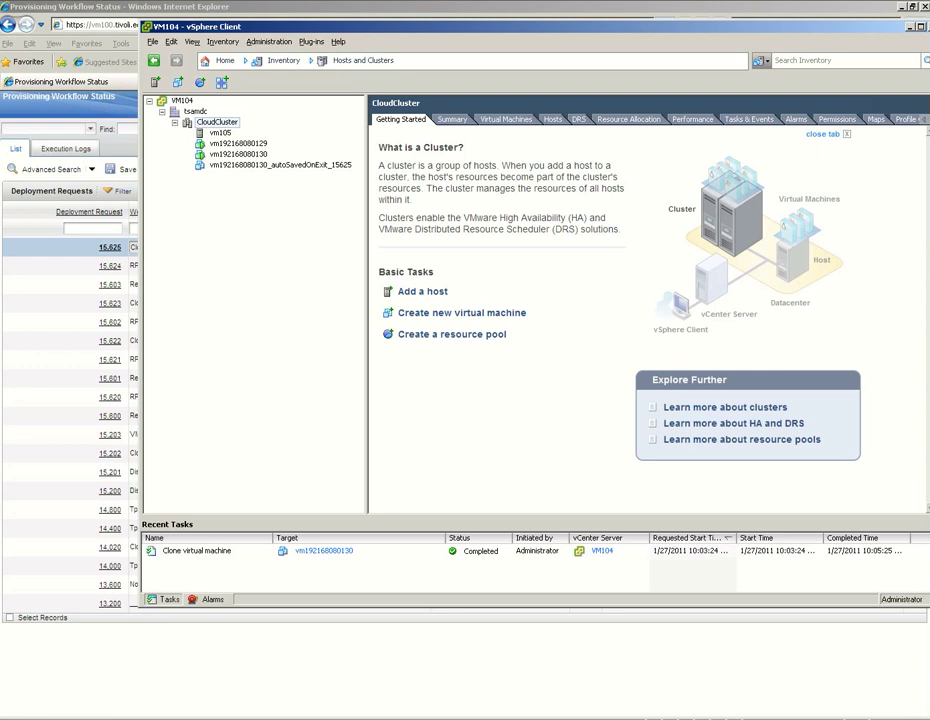
pyautogui.hotkey('alt', 'Tab')
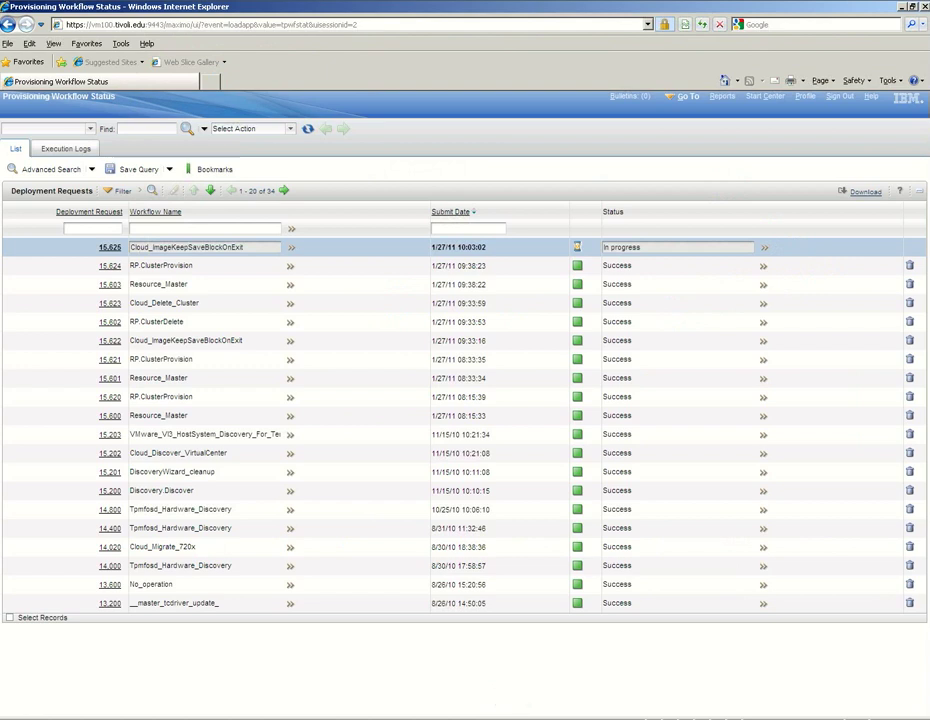
pyautogui.click(307, 130)
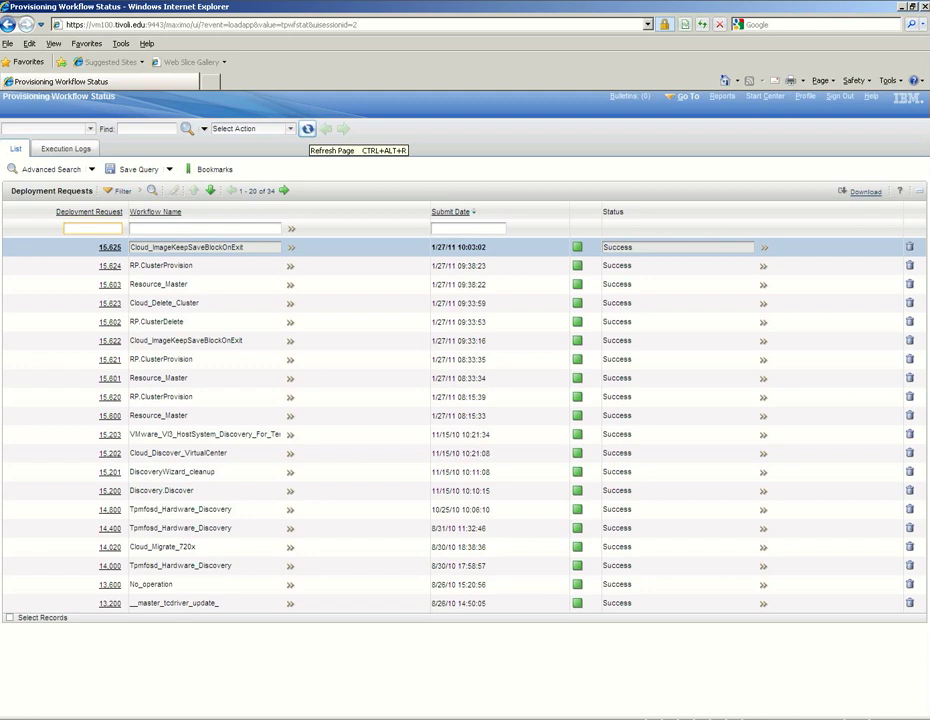
pyautogui.click(307, 129)
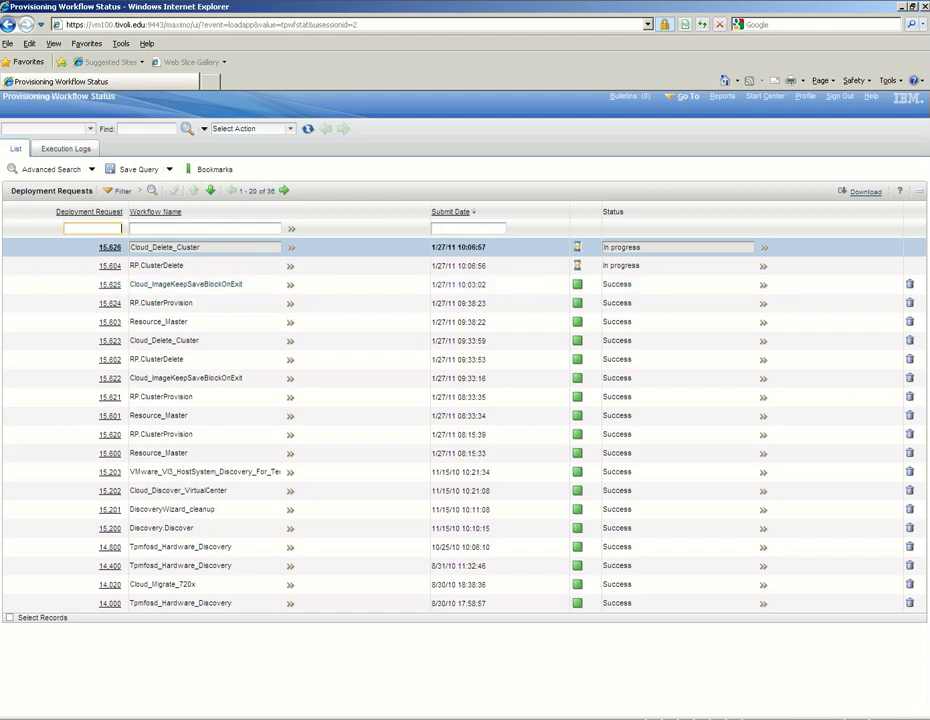
pyautogui.hotkey('alt', 'Tab')
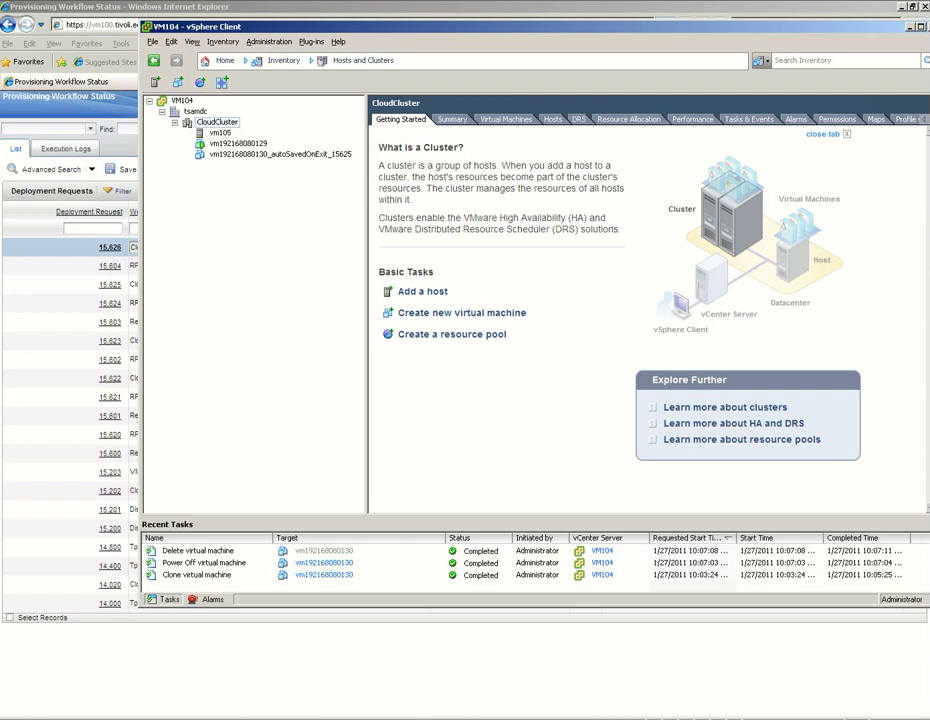
pyautogui.click(414, 645)
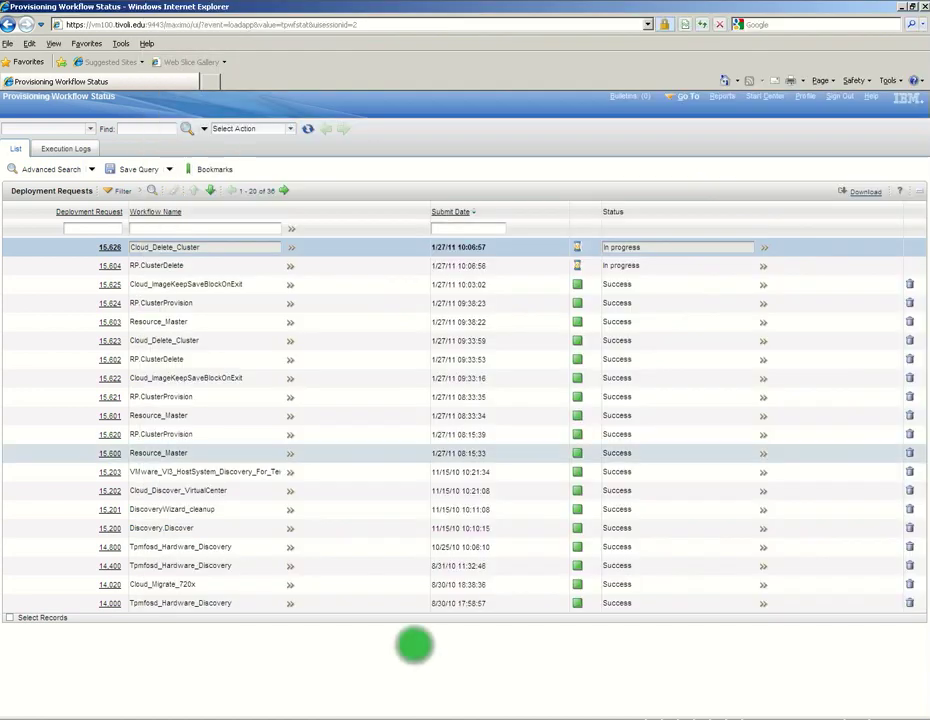
pyautogui.click(307, 128)
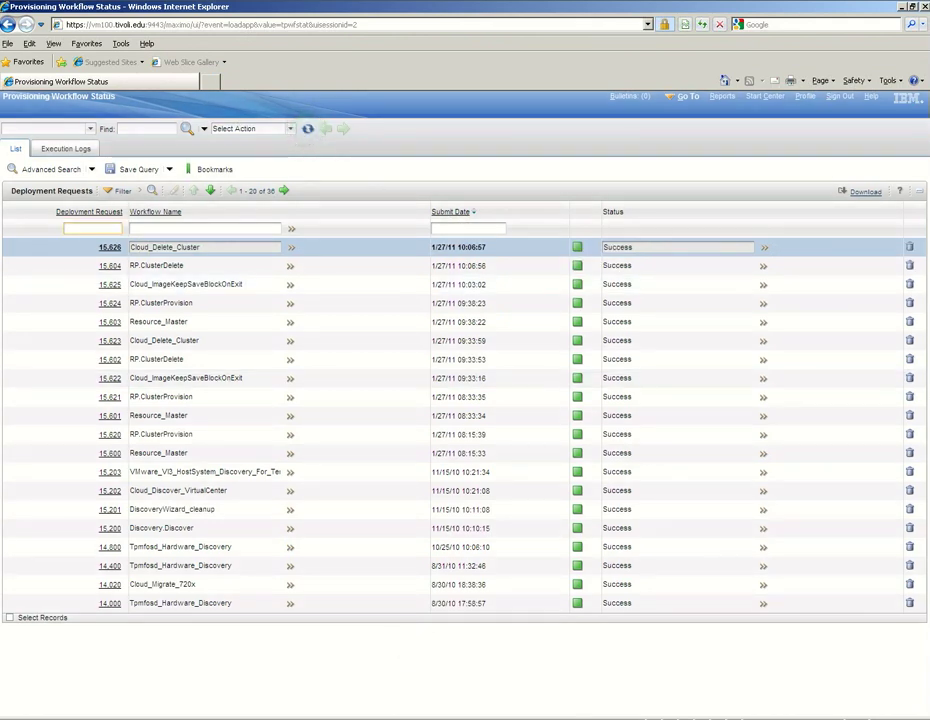
pyautogui.click(470, 717)
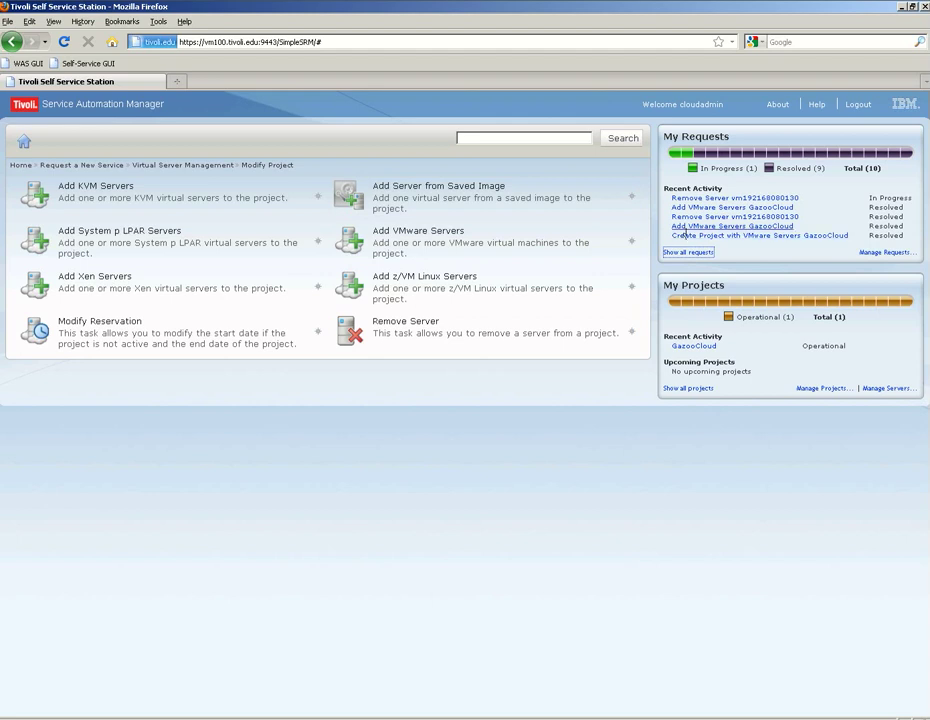
pyautogui.click(690, 254)
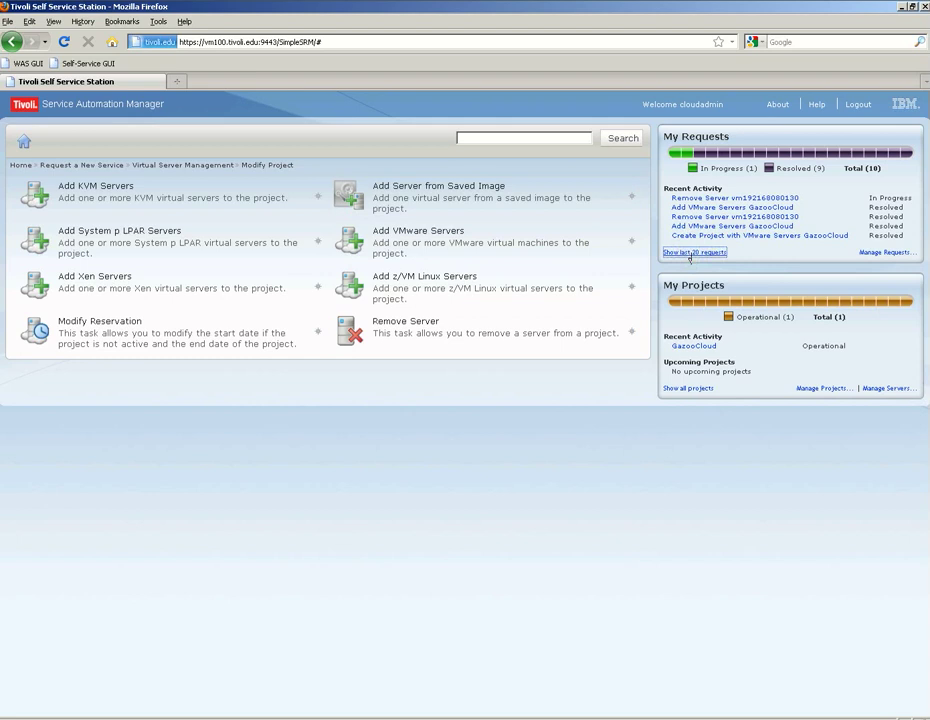
pyautogui.click(690, 254)
pyautogui.click(705, 253)
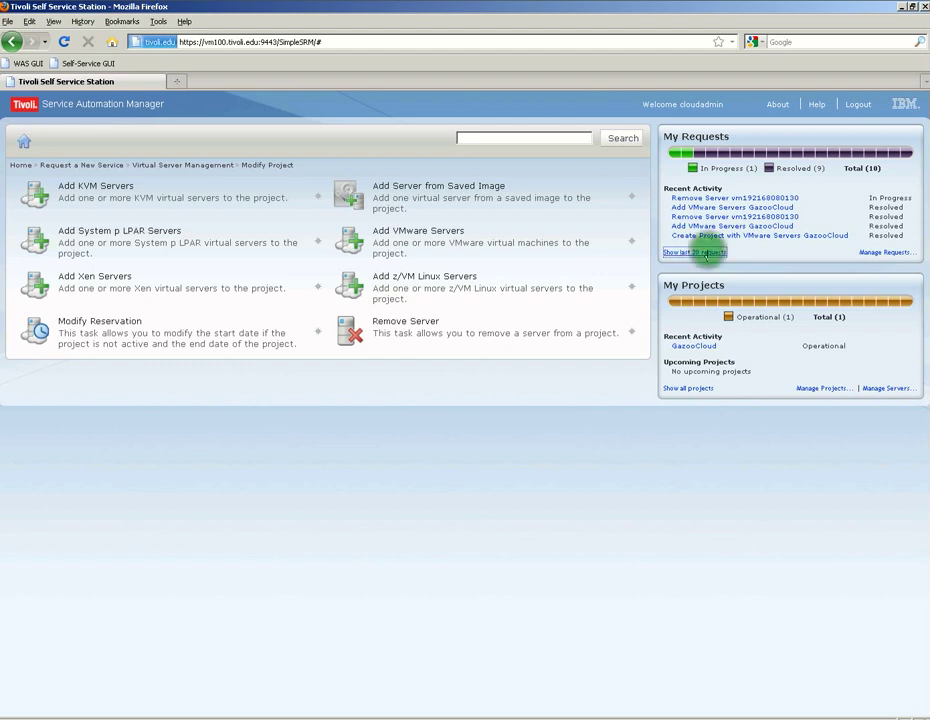
pyautogui.click(705, 253)
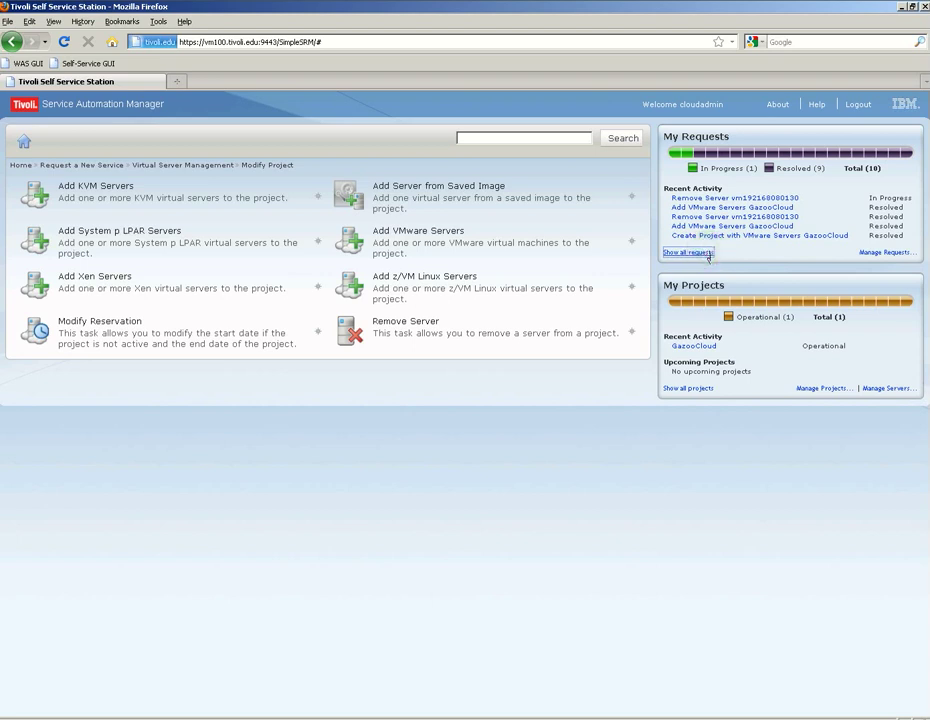
pyautogui.click(705, 253)
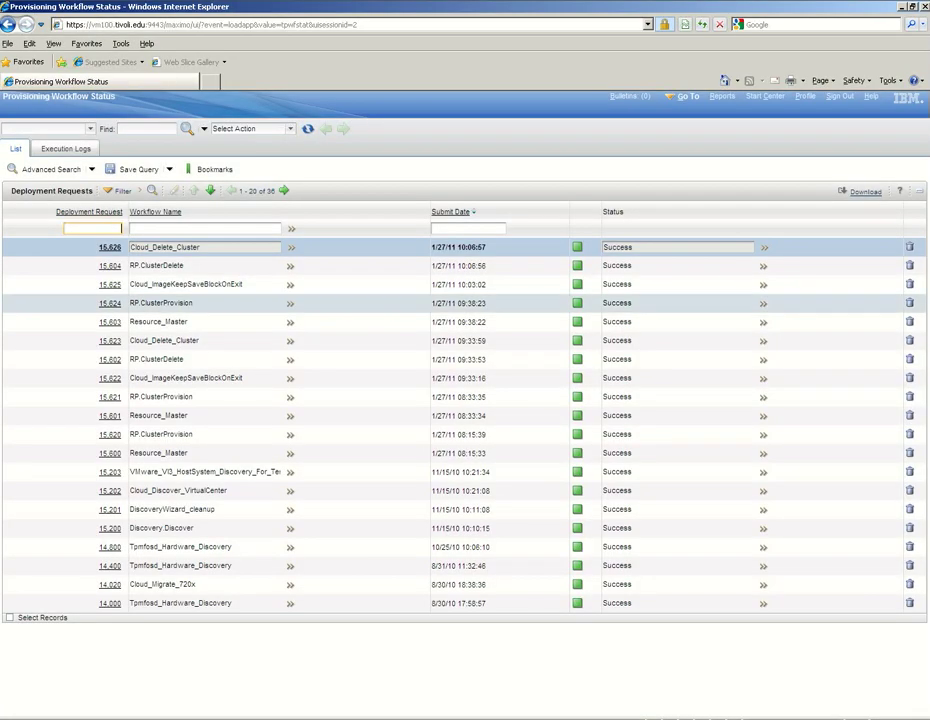
pyautogui.click(680, 97)
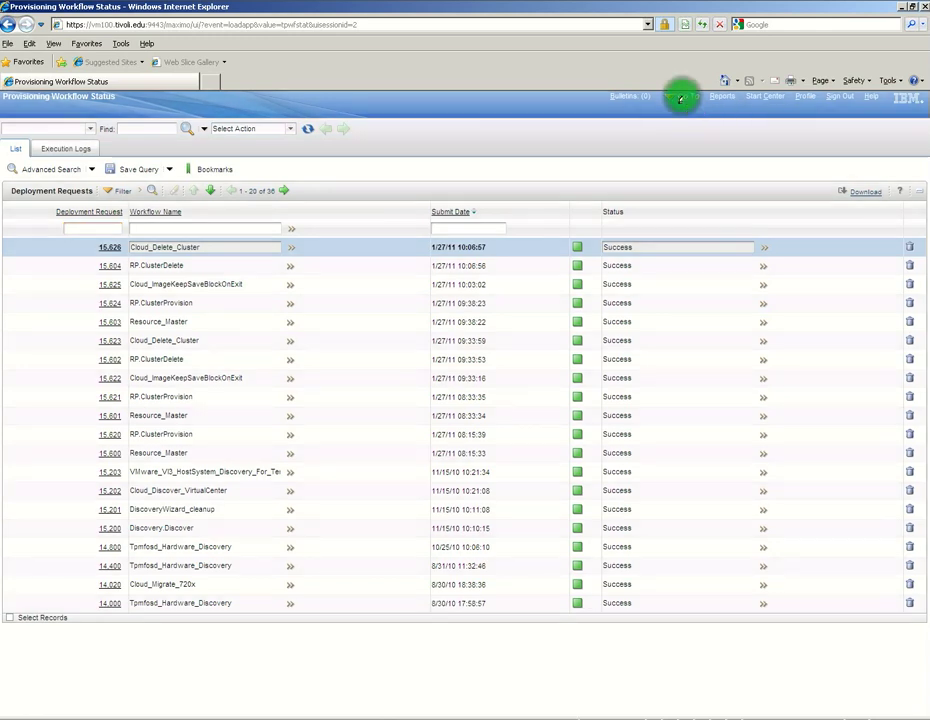
pyautogui.moveTo(700, 300)
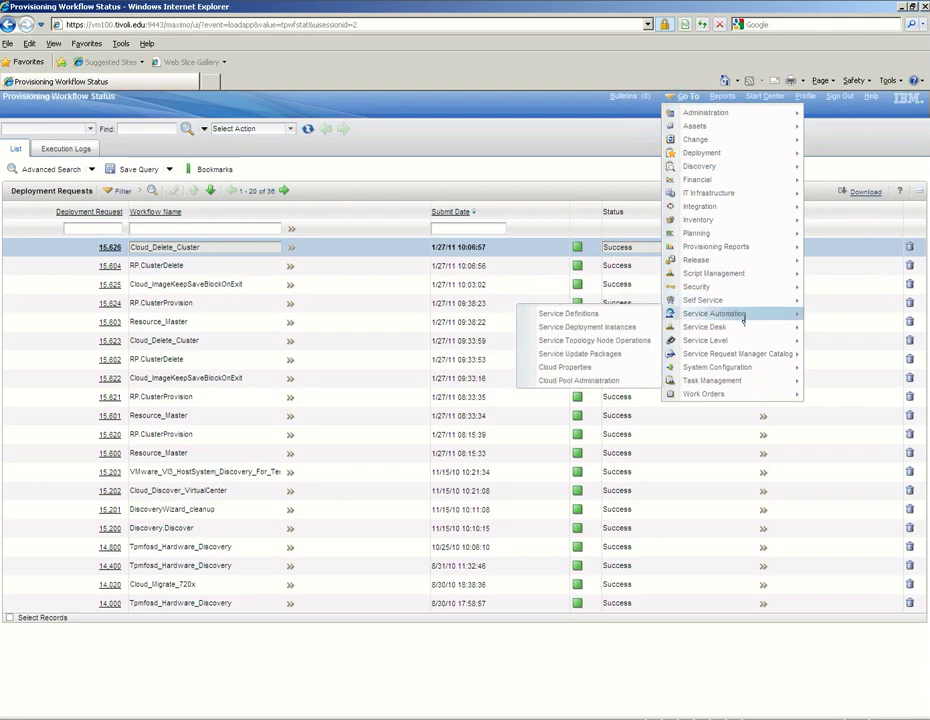
pyautogui.moveTo(737, 354)
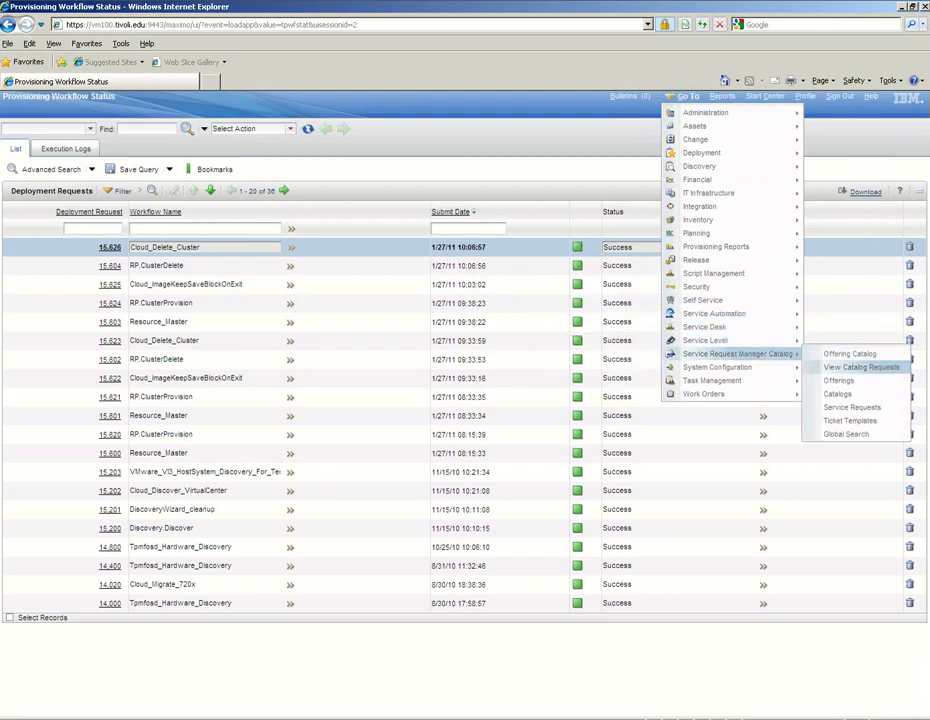
pyautogui.click(832, 368)
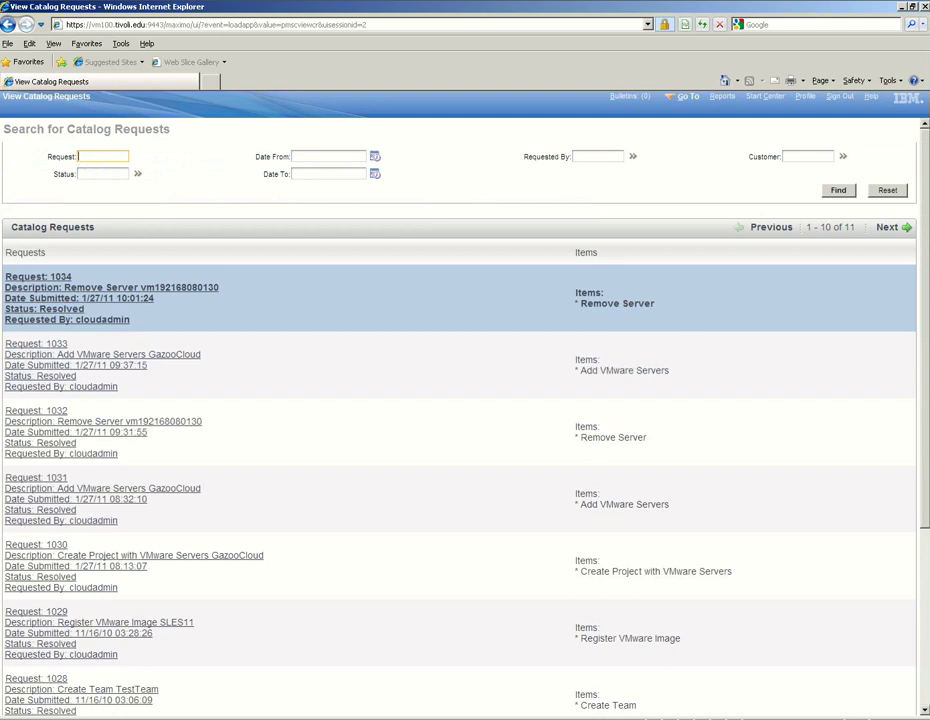
pyautogui.click(64, 296)
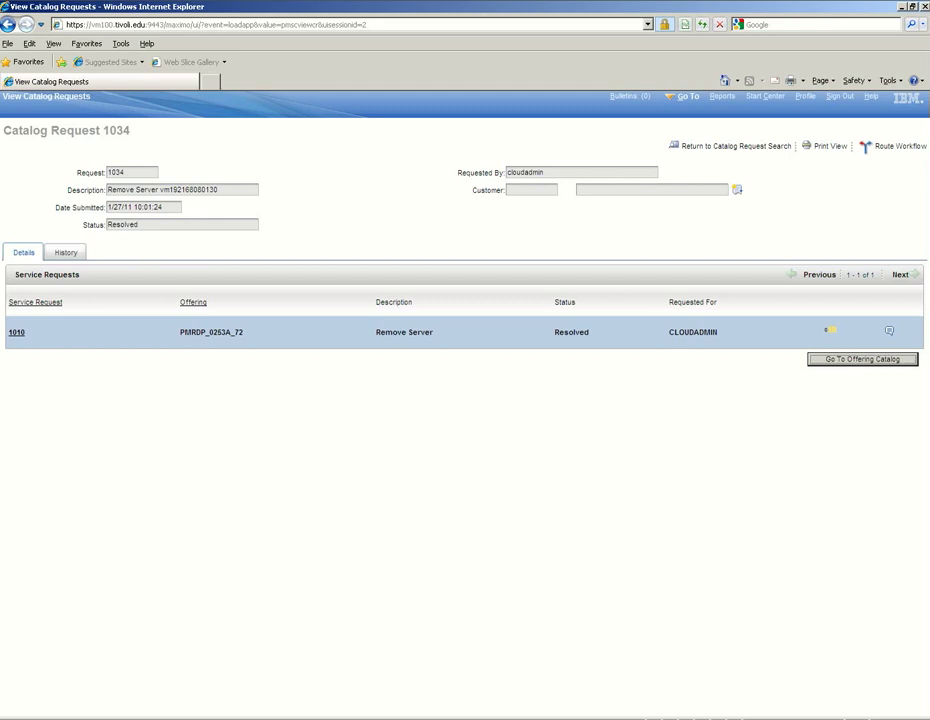
pyautogui.click(758, 97)
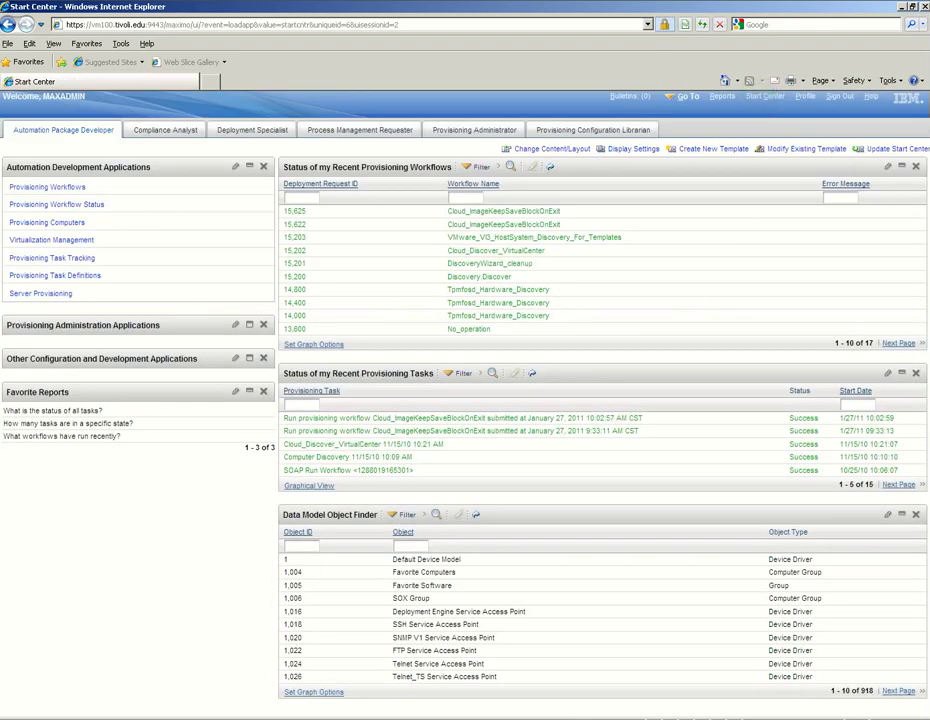